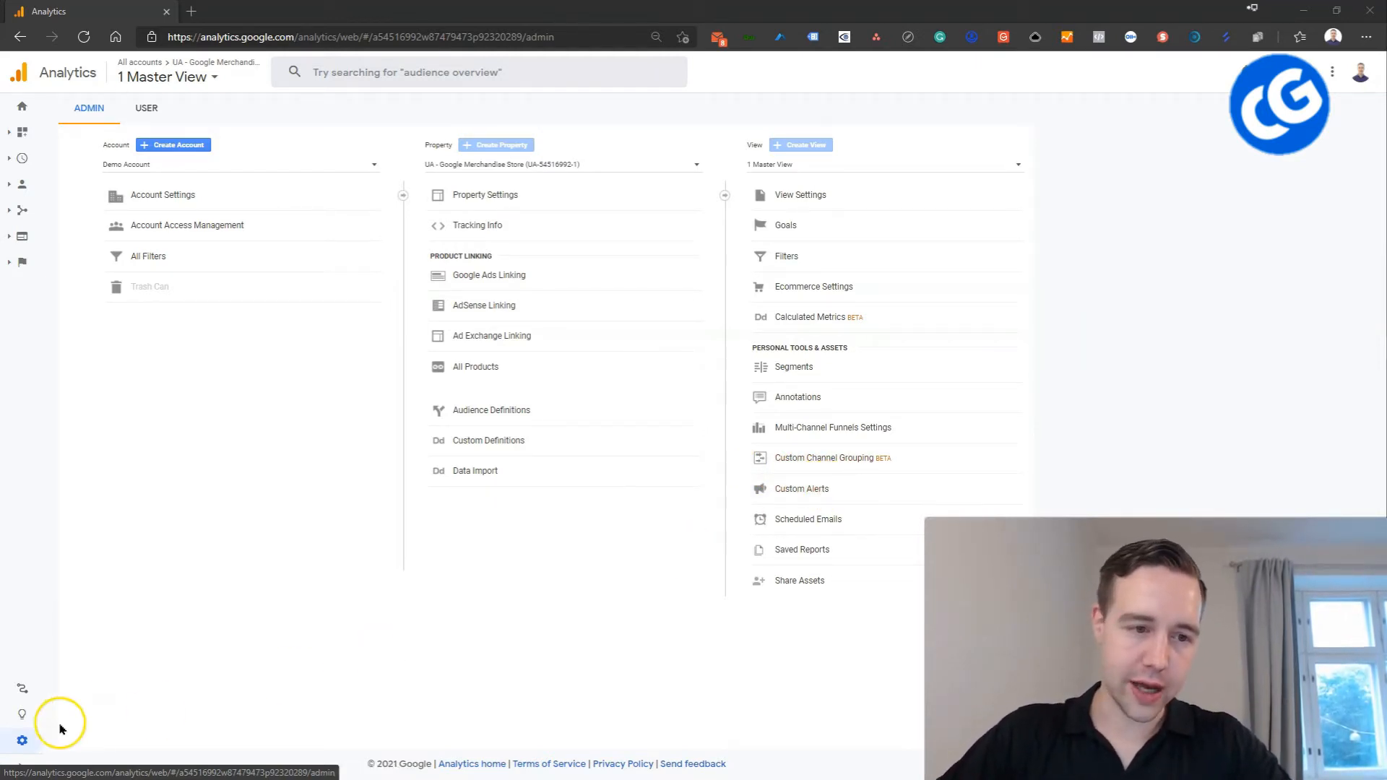
# Start a new custom alert for the 1 Master View and set its period to Week.
pyautogui.click(831, 495)
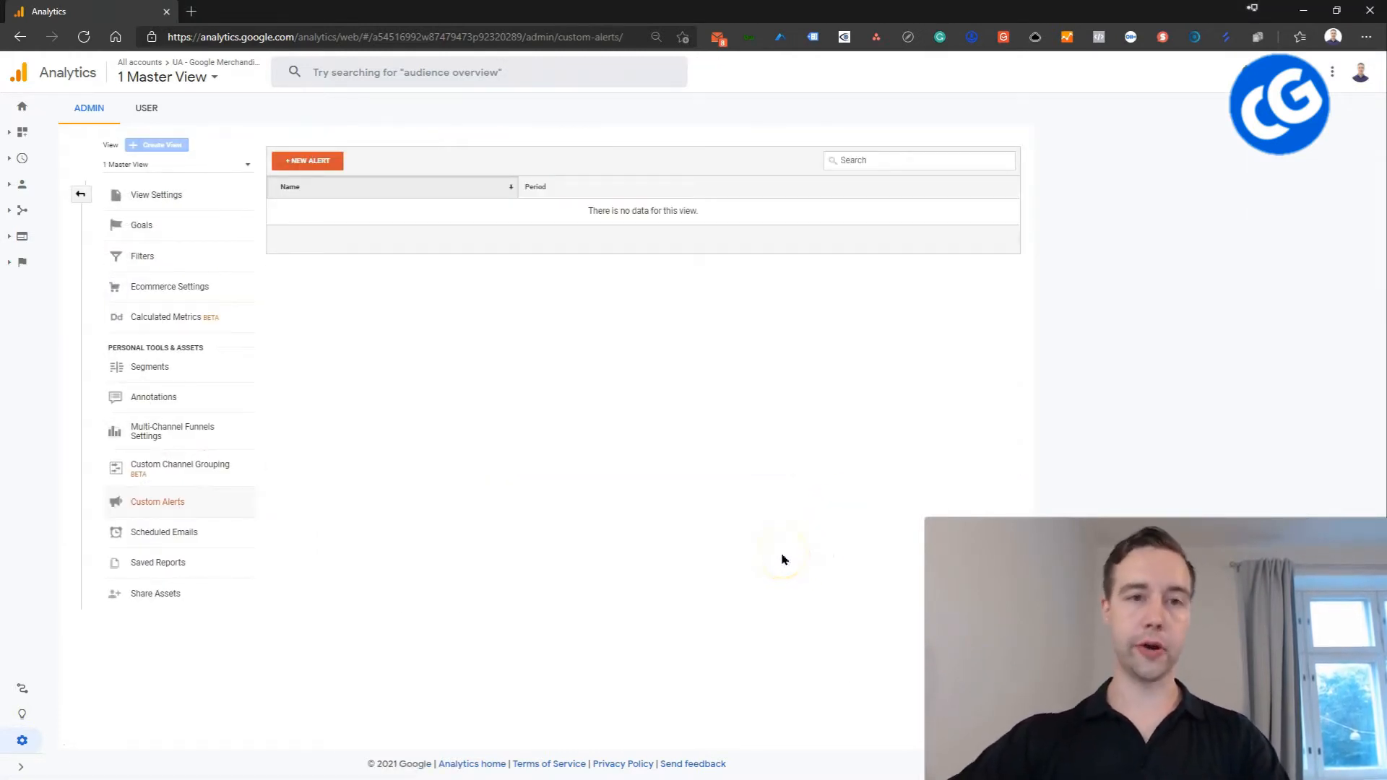
pyautogui.click(319, 174)
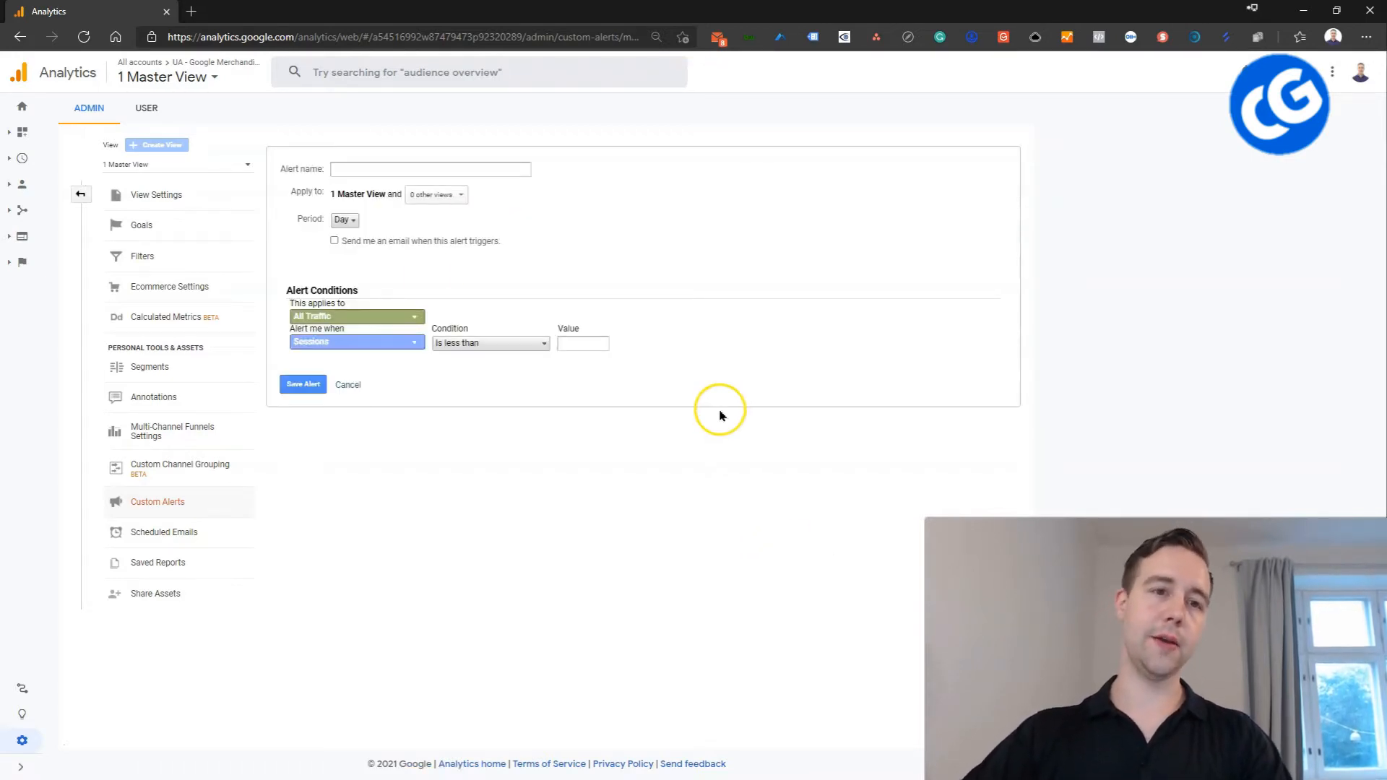
pyautogui.click(381, 318)
pyautogui.click(381, 318)
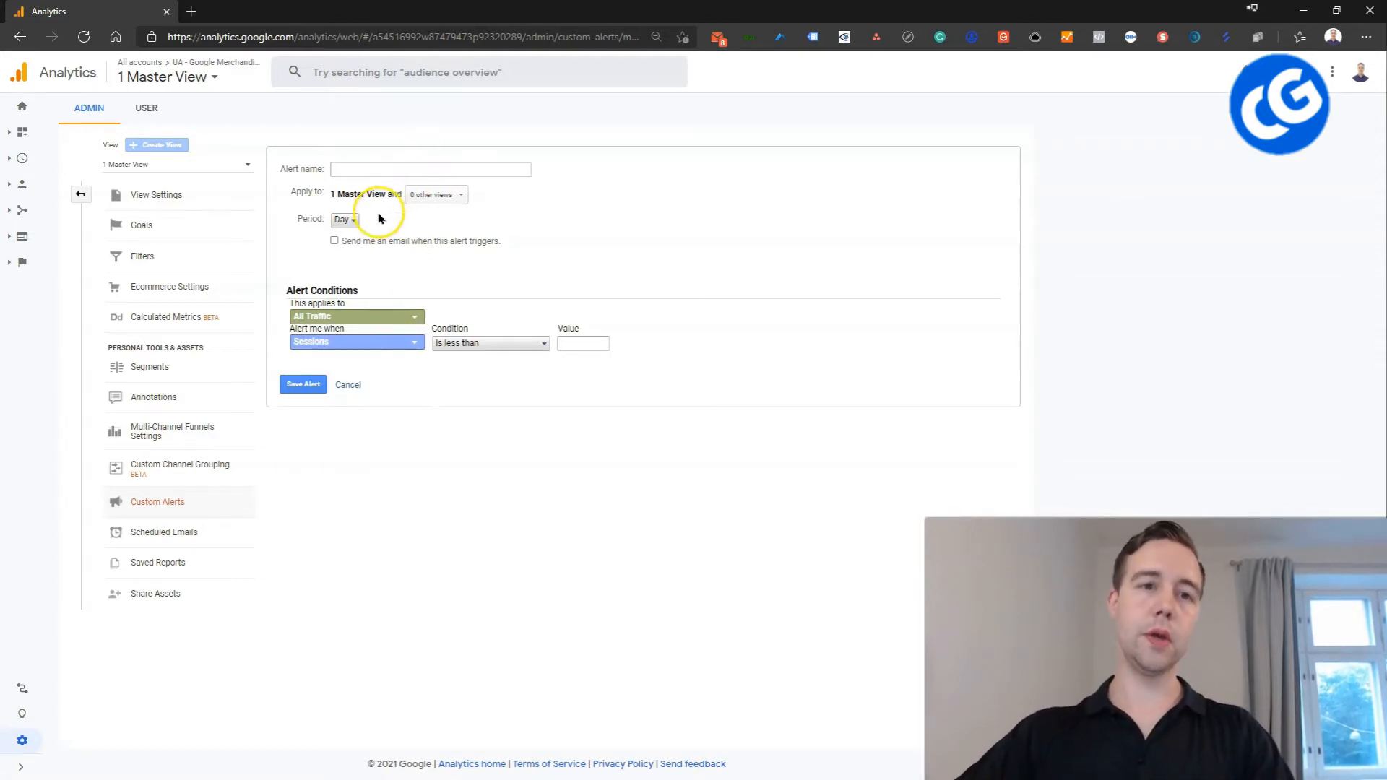
pyautogui.click(345, 220)
pyautogui.click(347, 255)
# Name the alert "WoW - Traffic drop by 15%+".
pyautogui.click(426, 170)
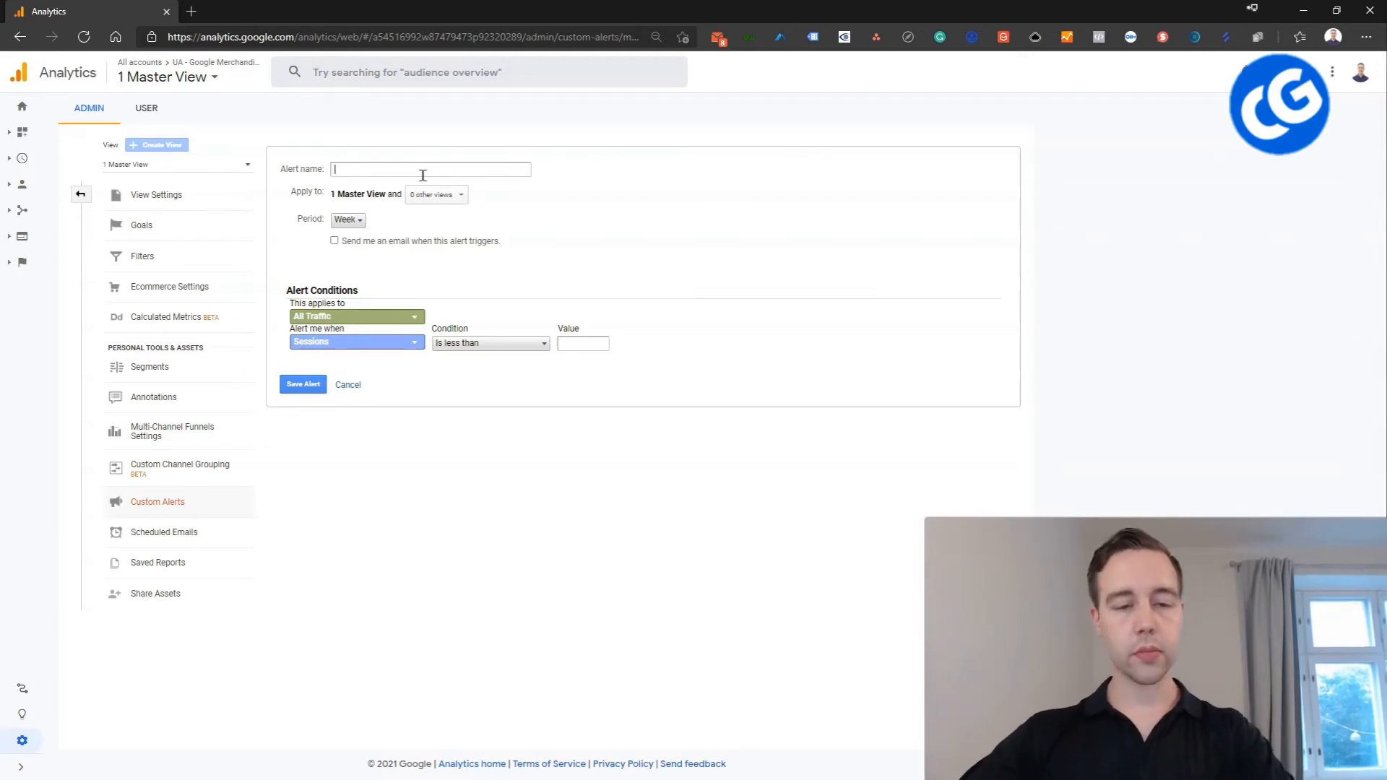
pyautogui.click(458, 203)
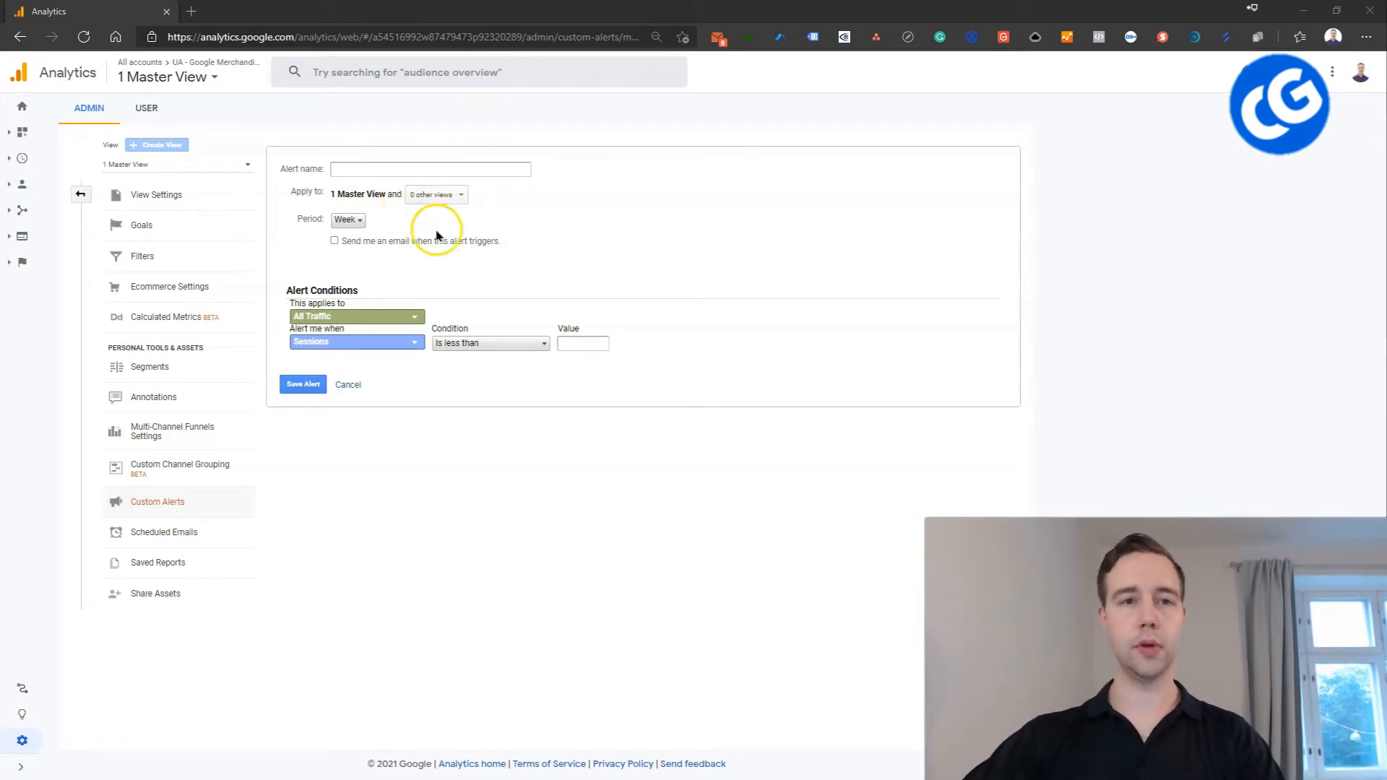
pyautogui.click(398, 169)
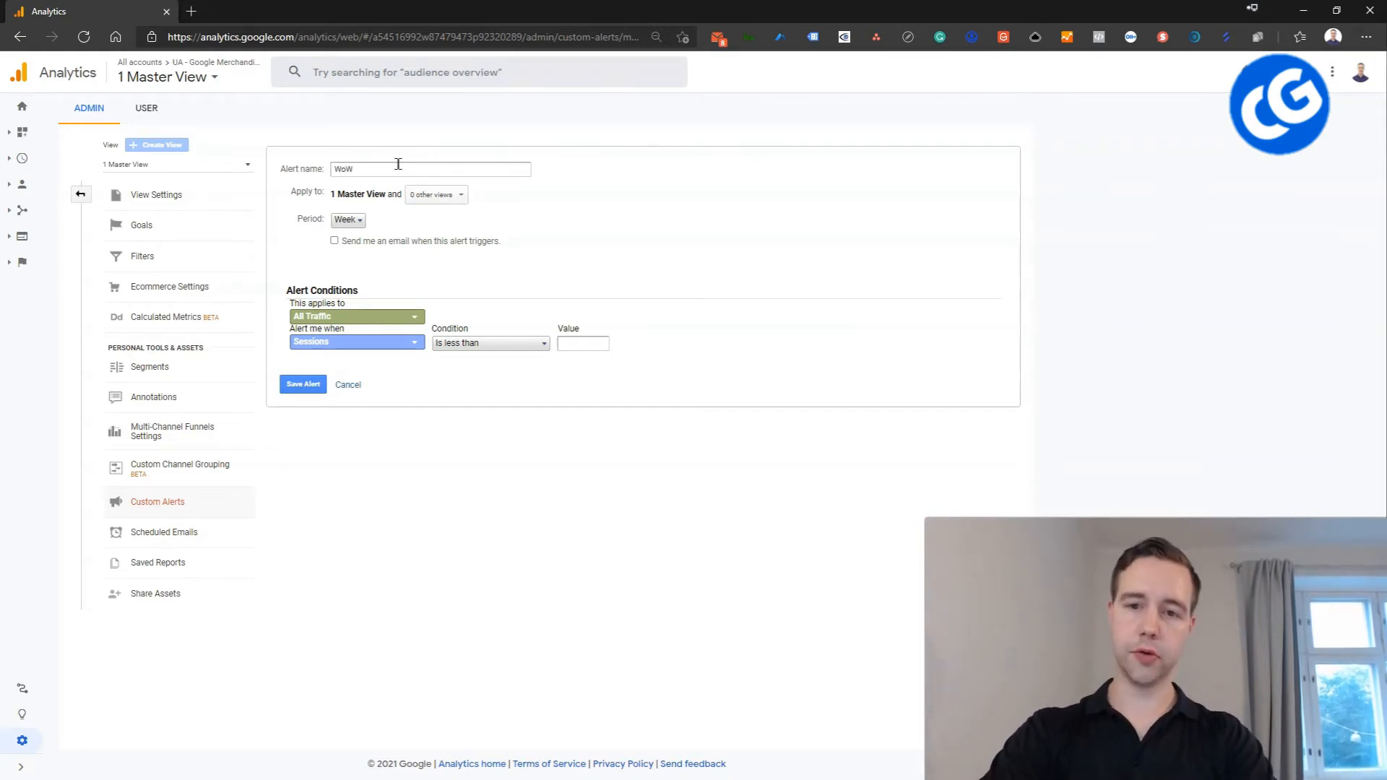
pyautogui.write('Tra')
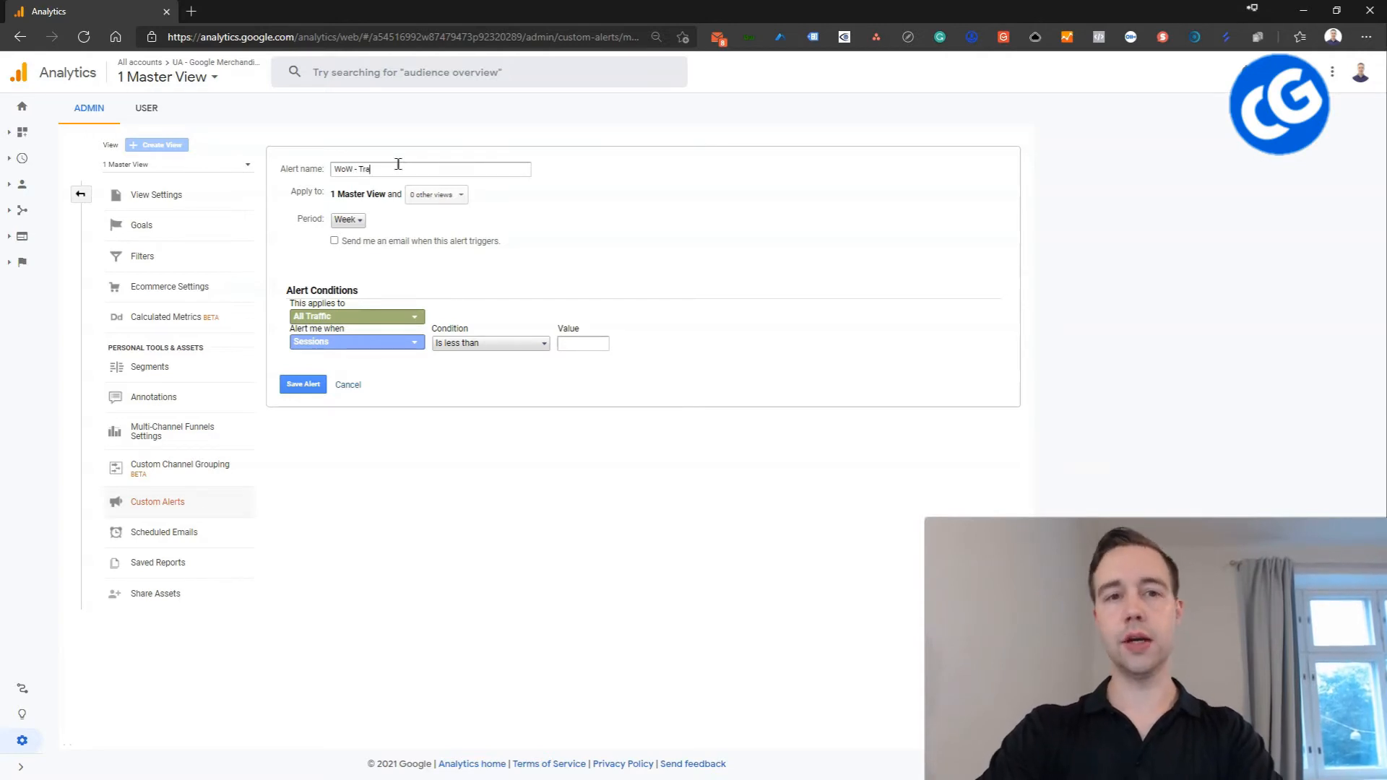
pyautogui.write('ffic drops')
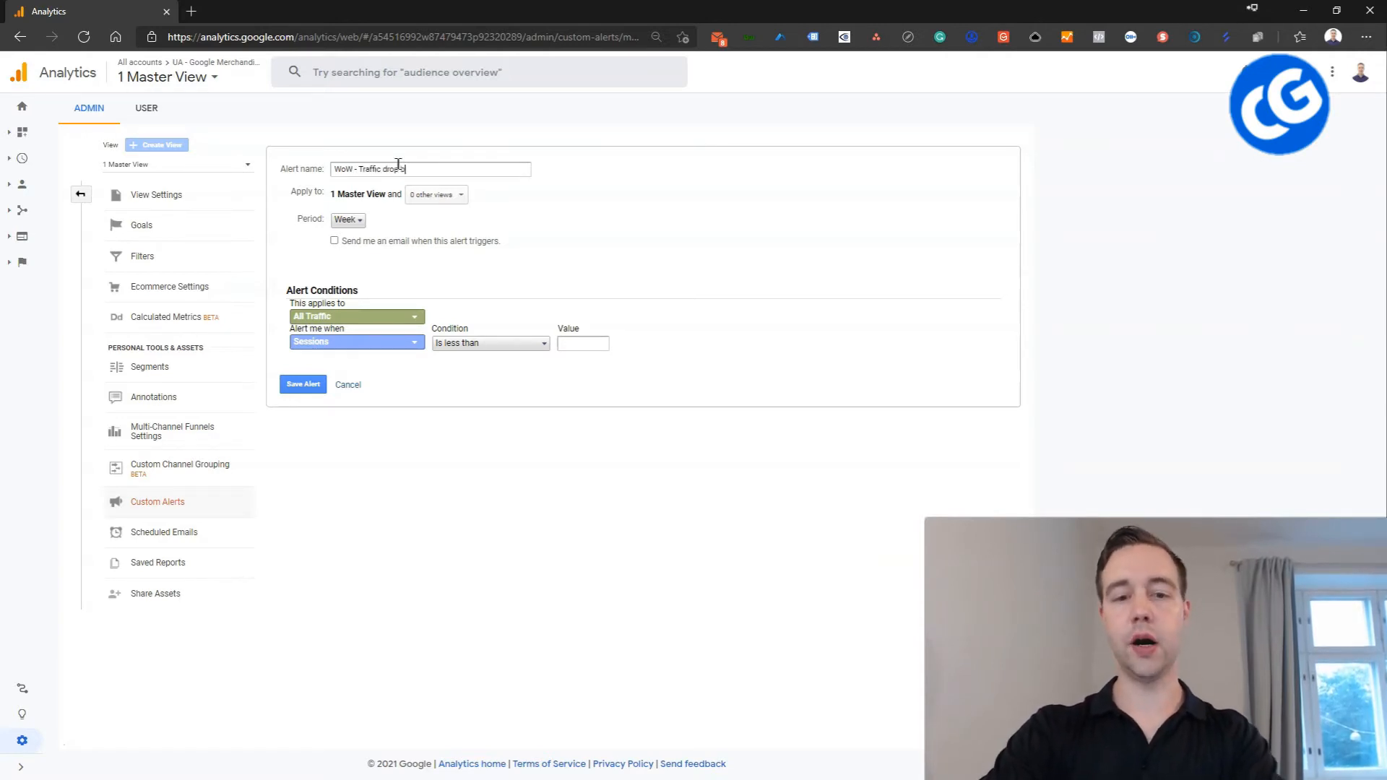
pyautogui.press('BackSpace')
pyautogui.write(' by 15%+')
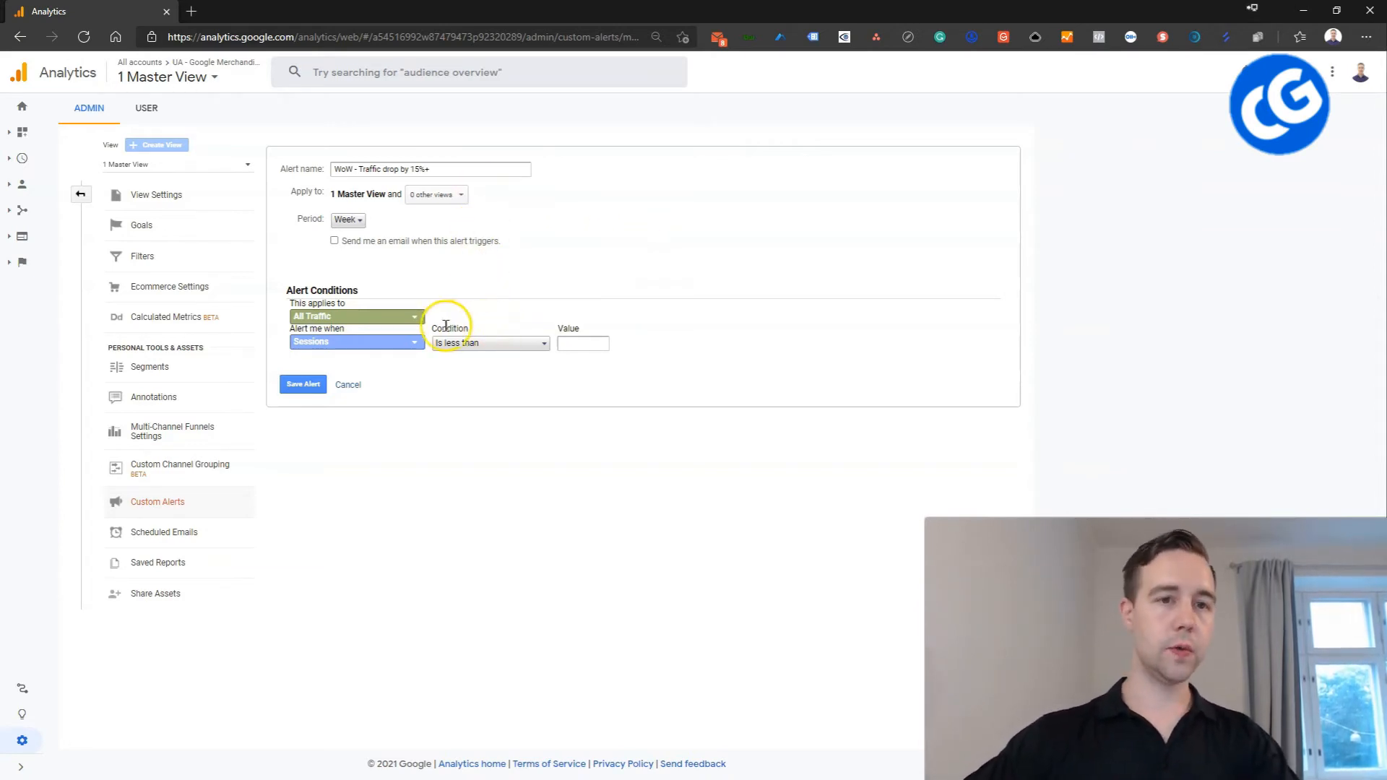
# Review the segment and metric choices, keeping the alert applied to All Traffic and monitoring Sessions.
pyautogui.click(411, 319)
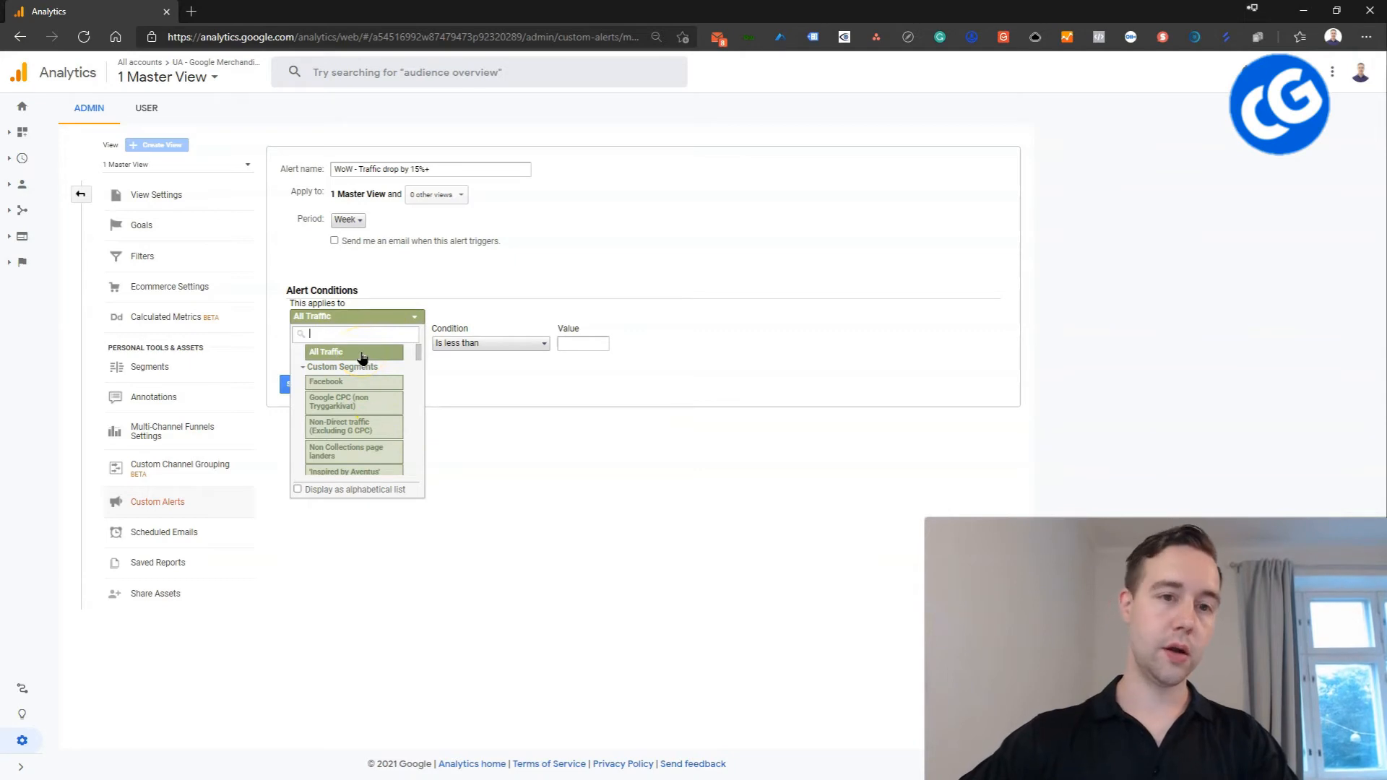
pyautogui.scroll(-1, 374, 406)
pyautogui.scroll(1, 379, 449)
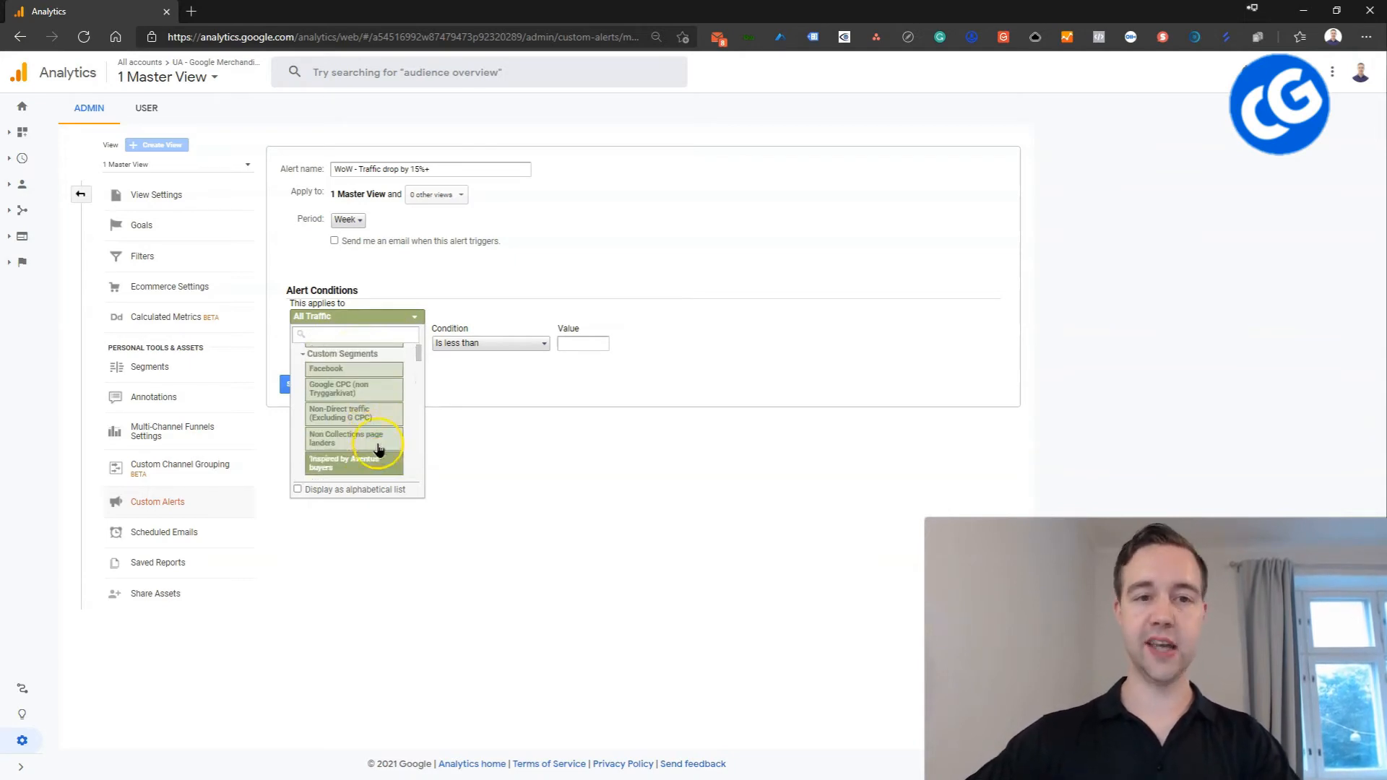
pyautogui.scroll(2, 379, 449)
pyautogui.click(348, 361)
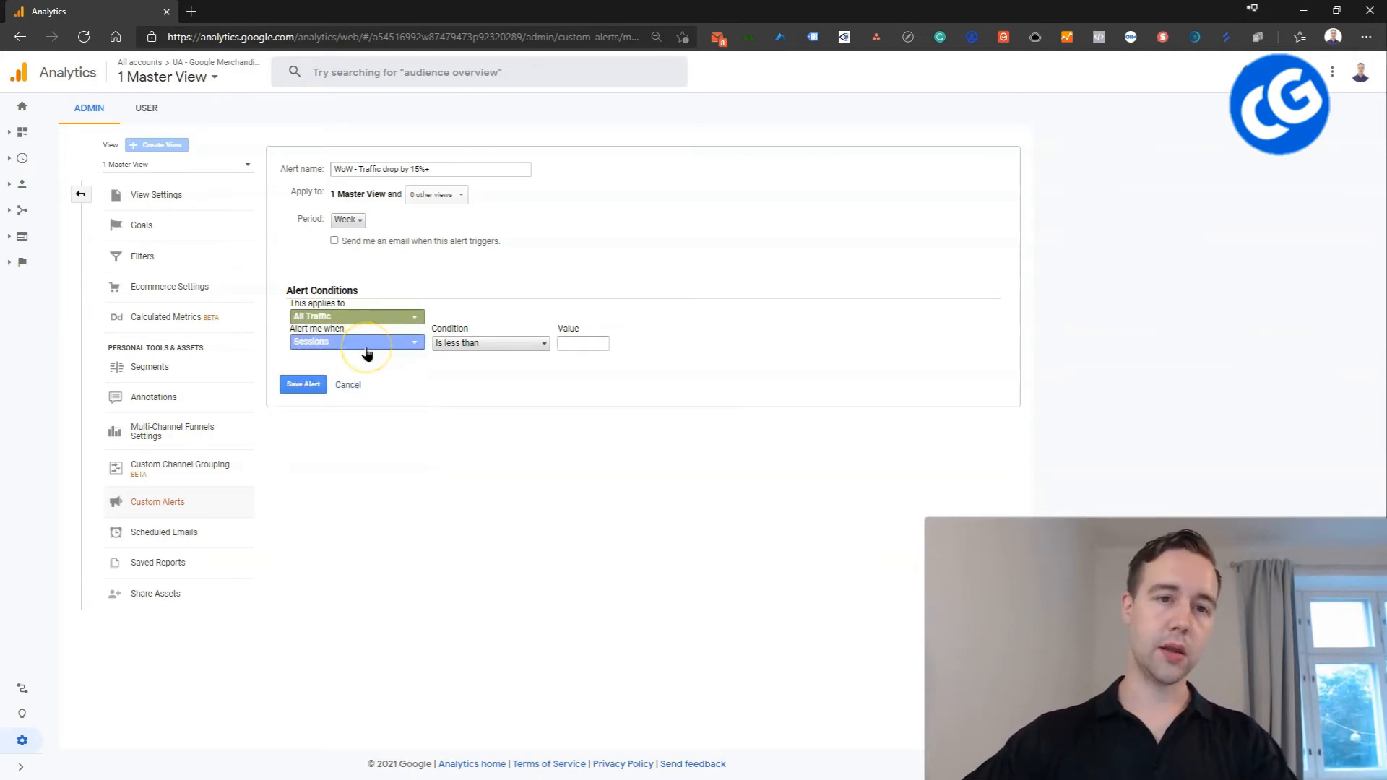
pyautogui.click(367, 342)
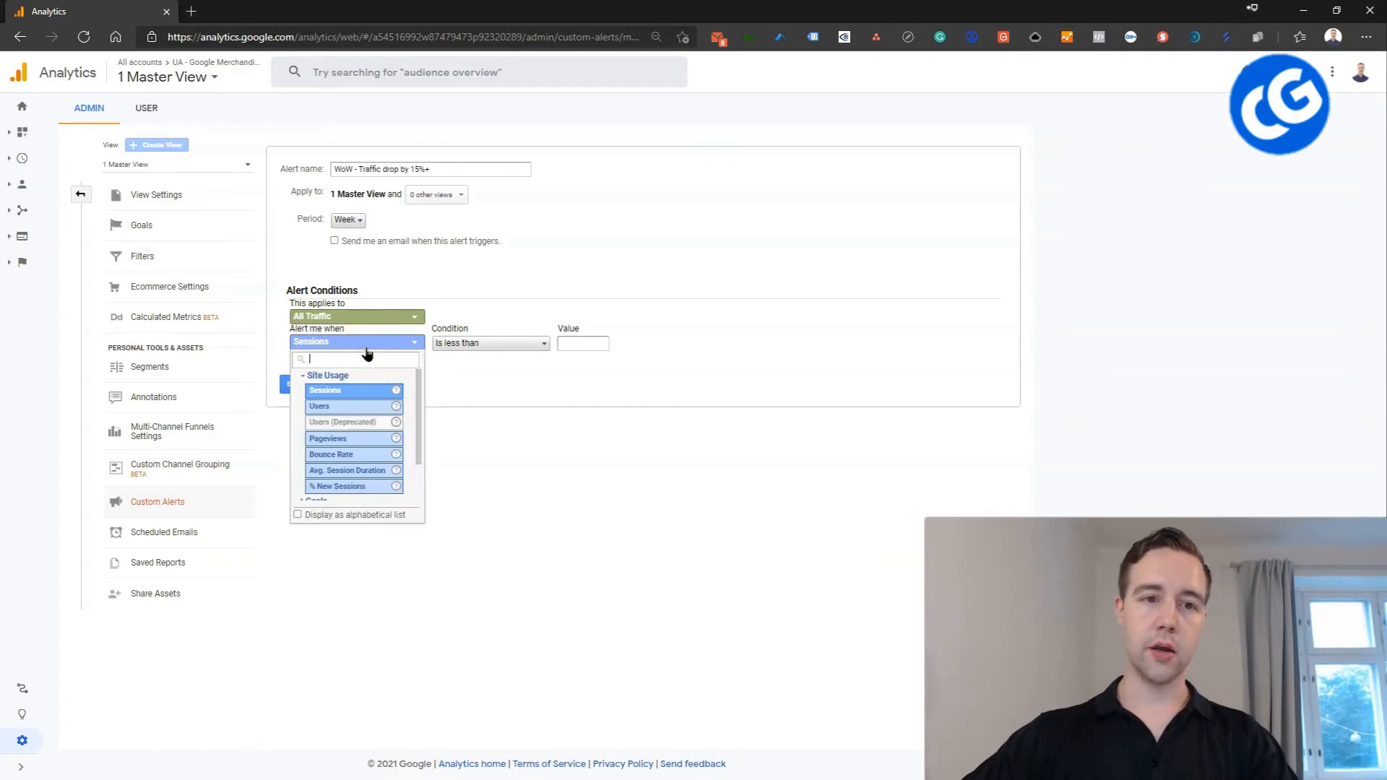
pyautogui.click(445, 386)
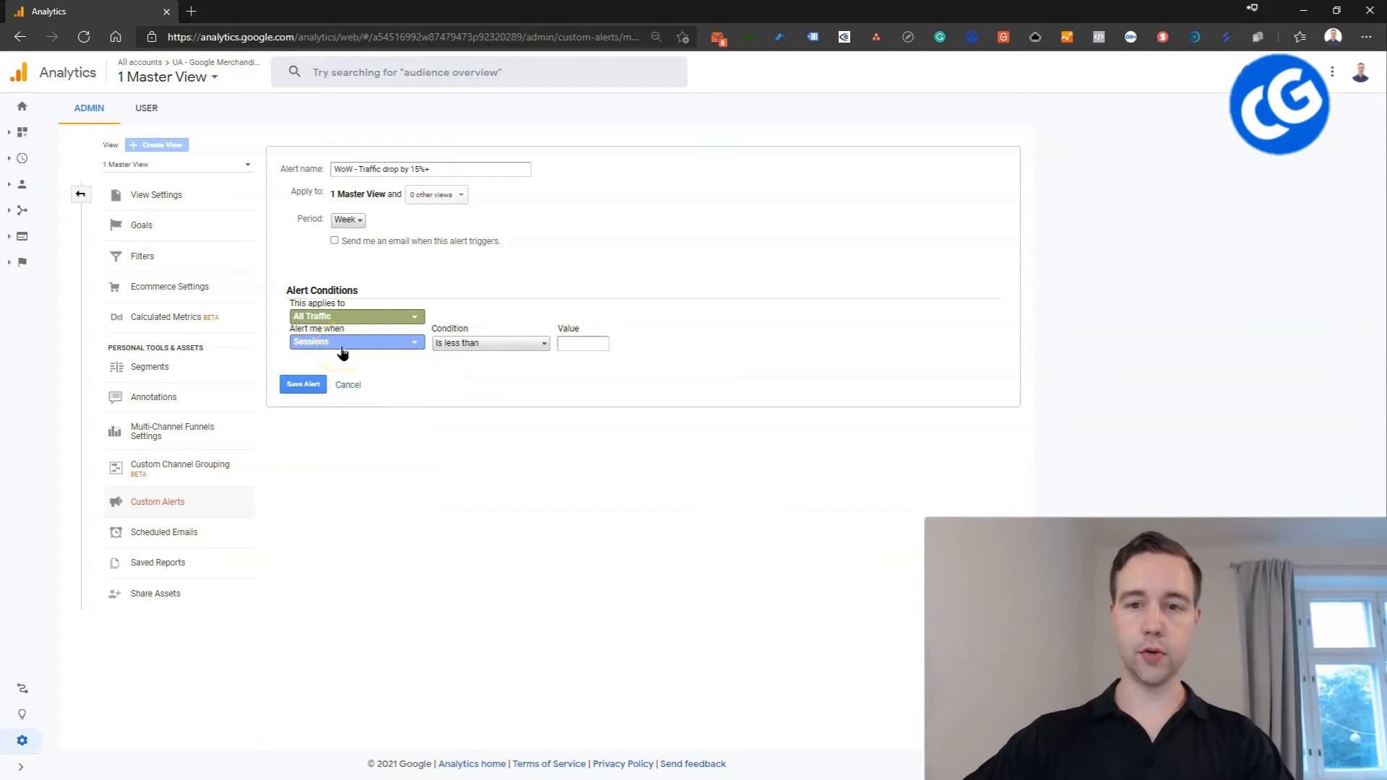
# Set the alert condition to "% decreases by more than" with a value of 15.
pyautogui.click(481, 345)
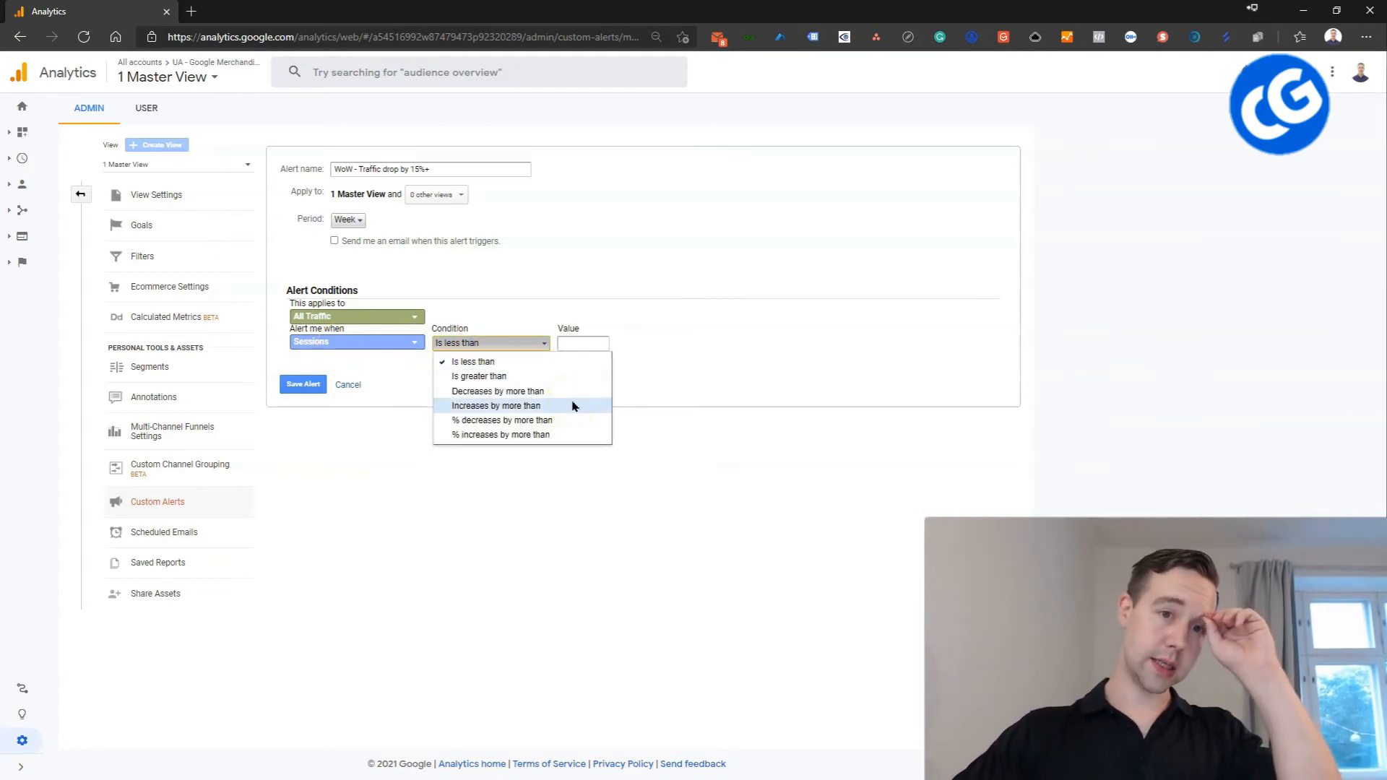
pyautogui.click(563, 425)
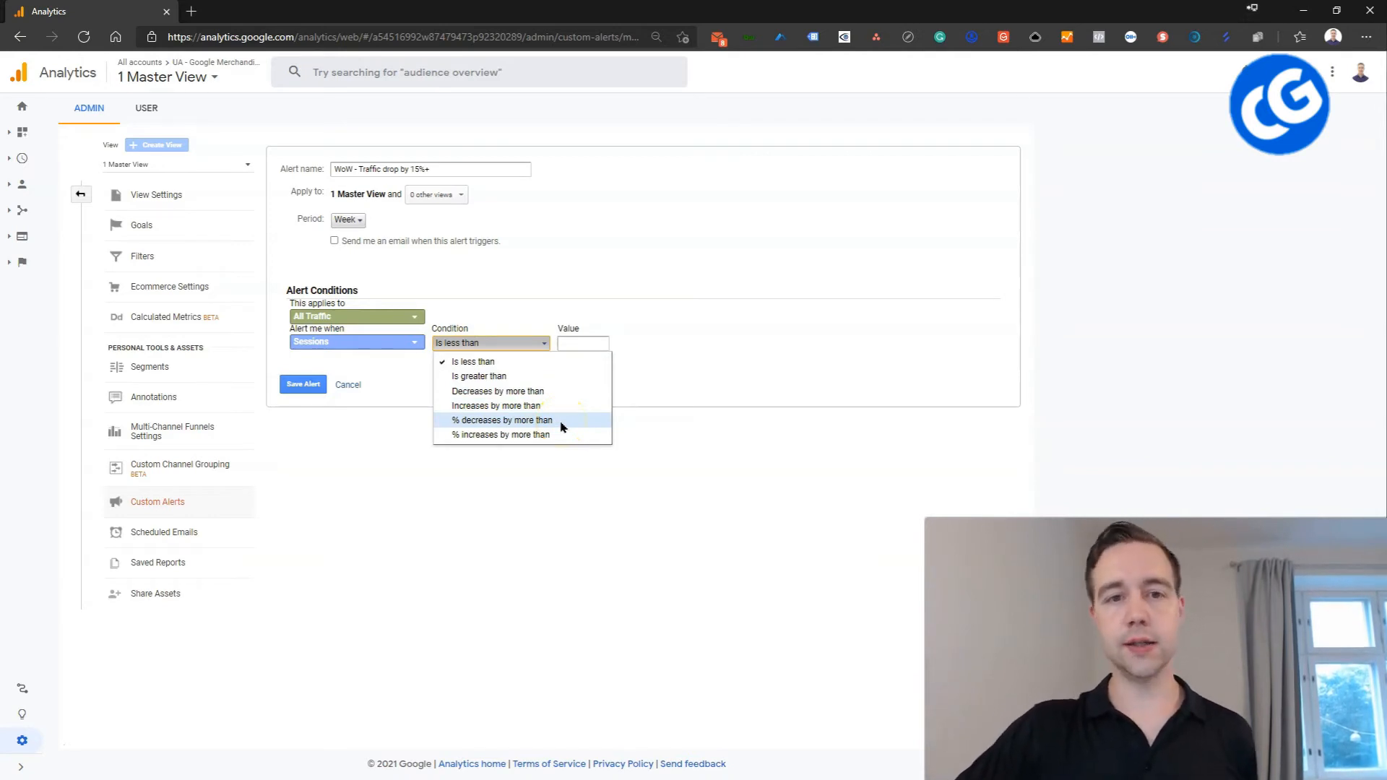
pyautogui.click(533, 366)
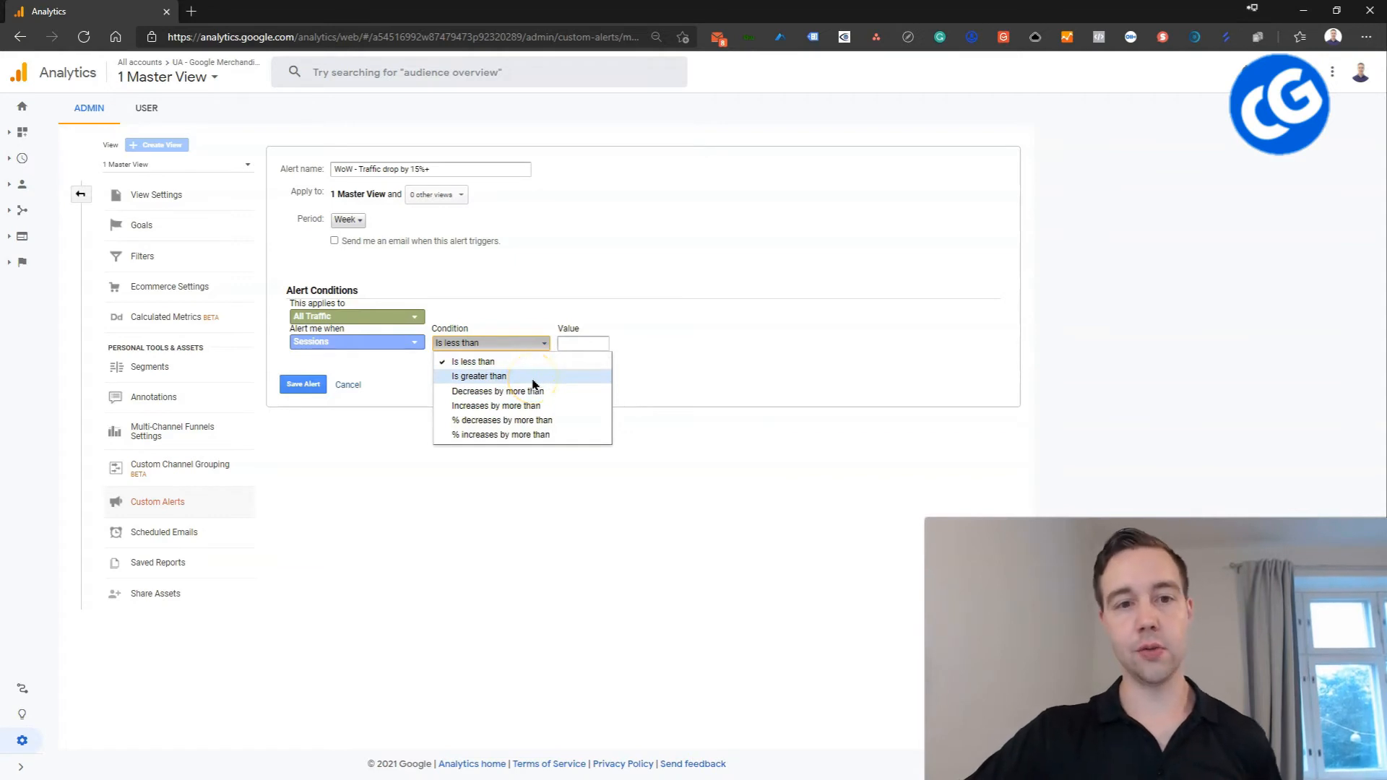
pyautogui.click(564, 413)
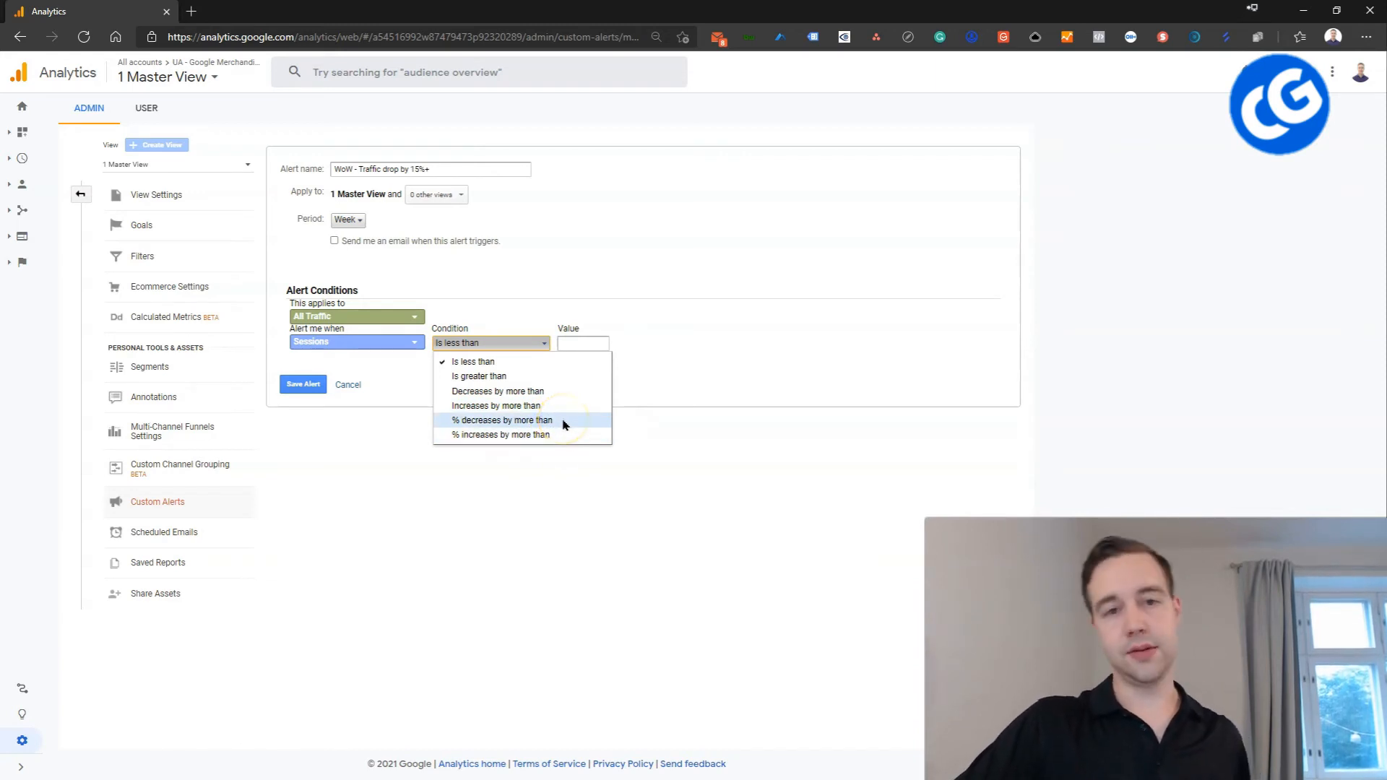
pyautogui.click(564, 422)
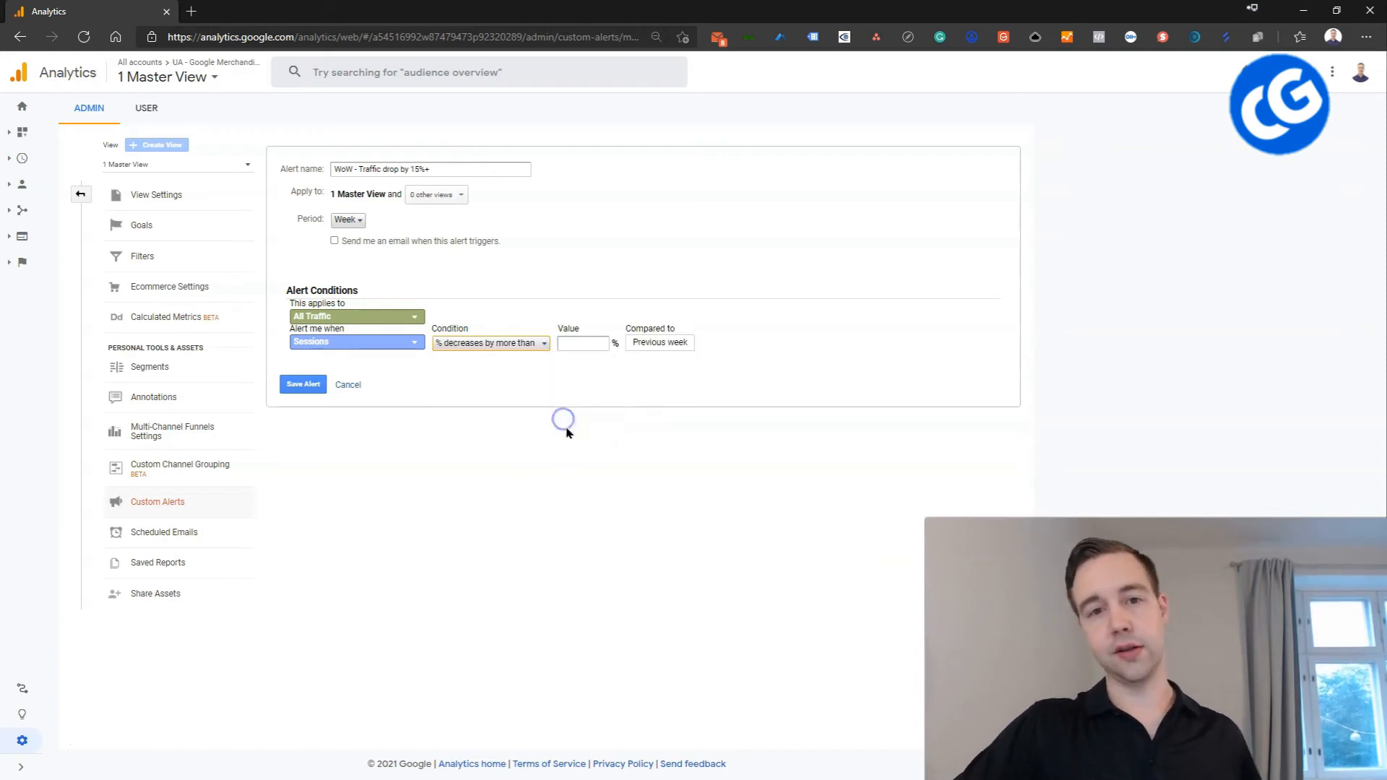
pyautogui.write('15')
pyautogui.click(657, 441)
# Examine the comparison choices for a weekly and a monthly period, and return the period to Week.
pyautogui.click(683, 344)
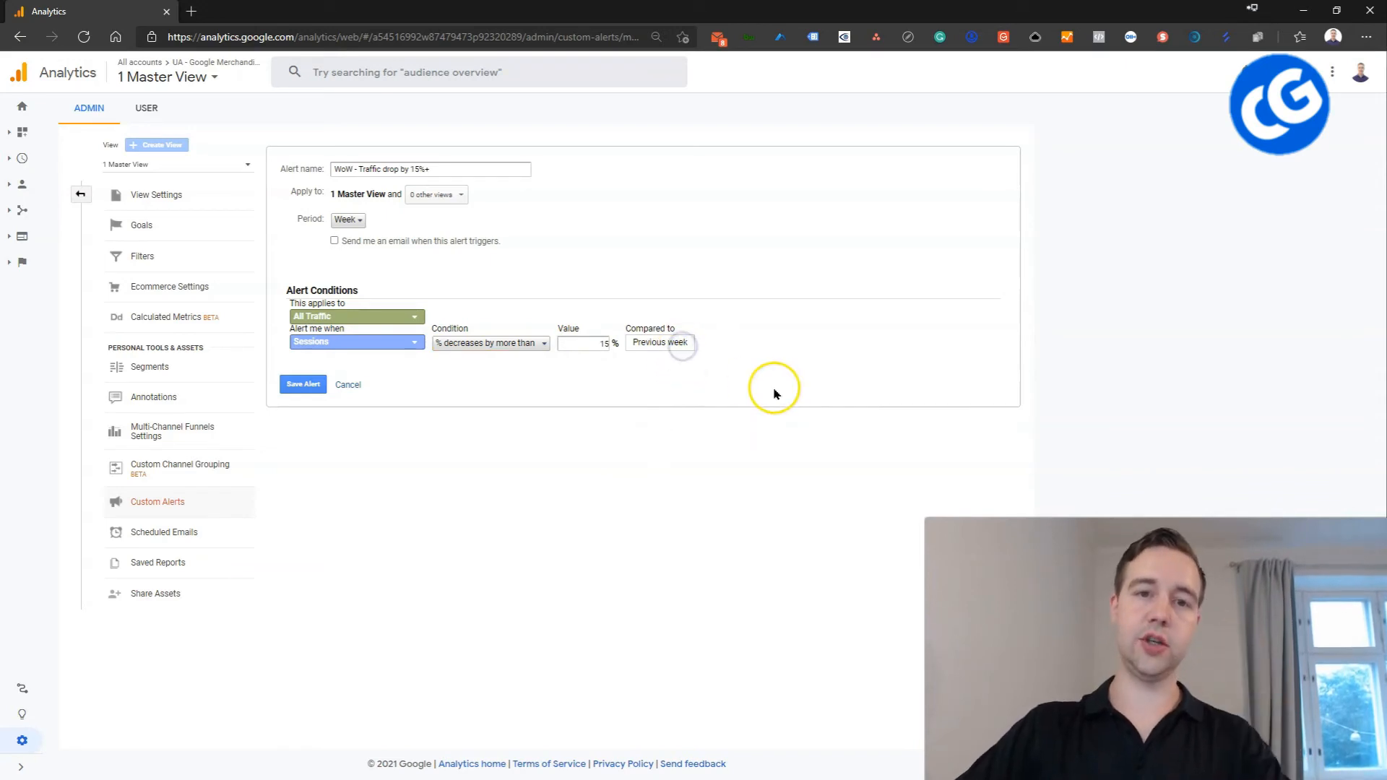
pyautogui.tripleClick(682, 345)
pyautogui.click(723, 390)
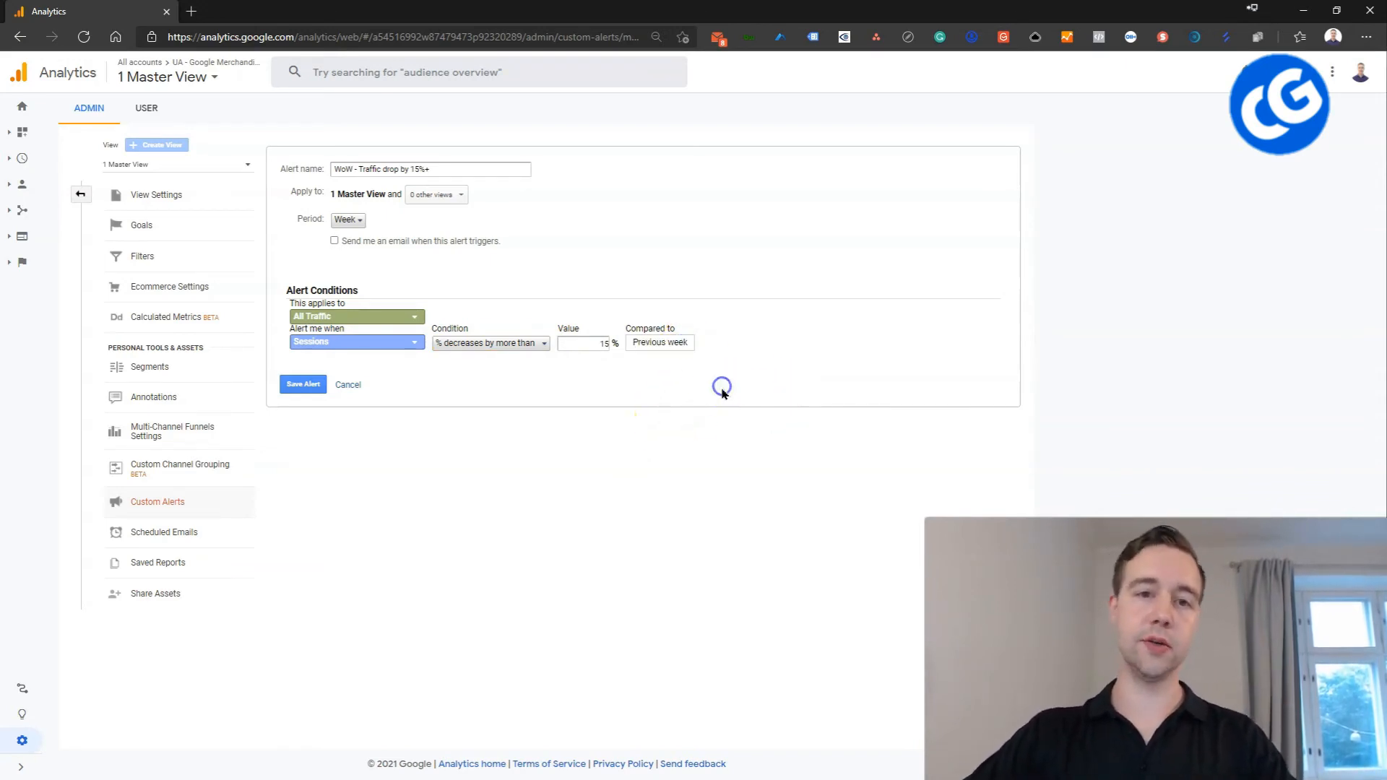
pyautogui.click(350, 221)
pyautogui.click(353, 267)
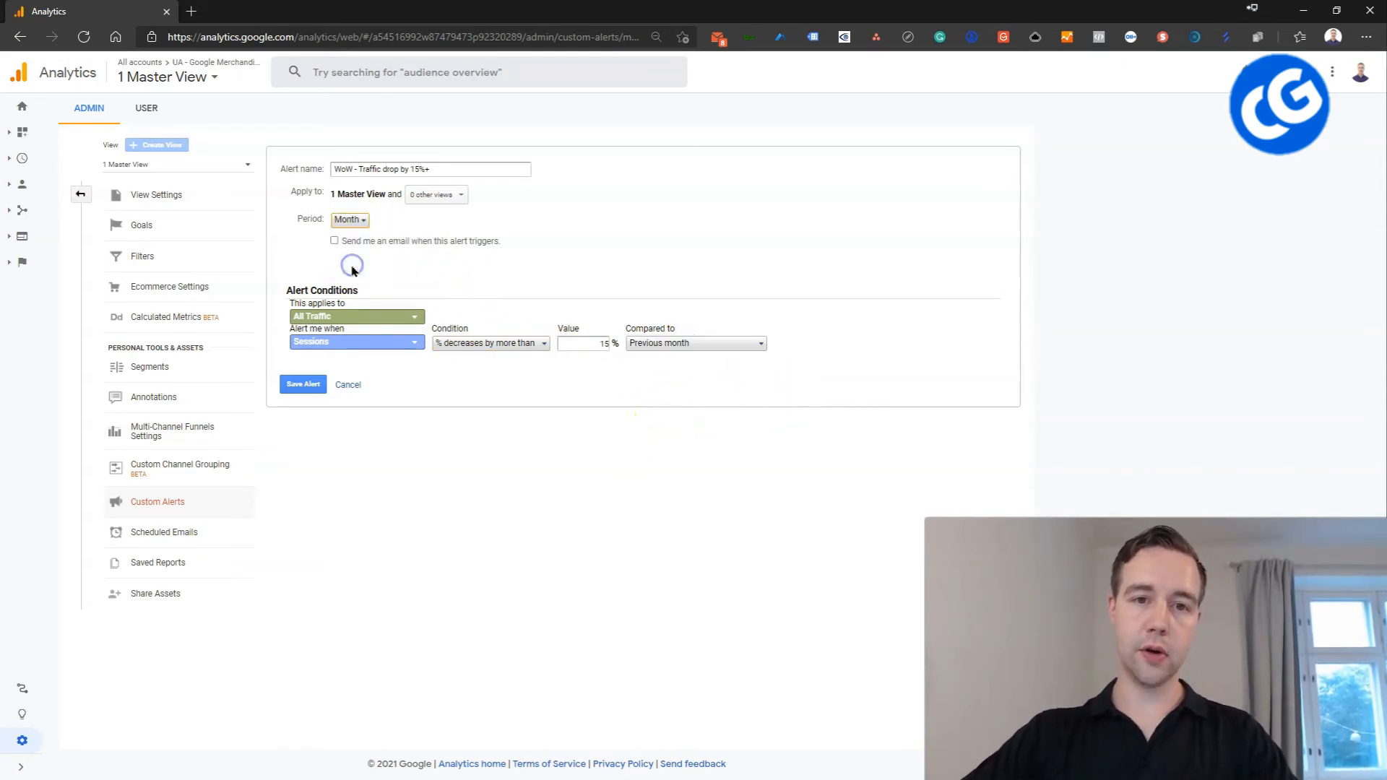
pyautogui.click(724, 346)
pyautogui.click(801, 324)
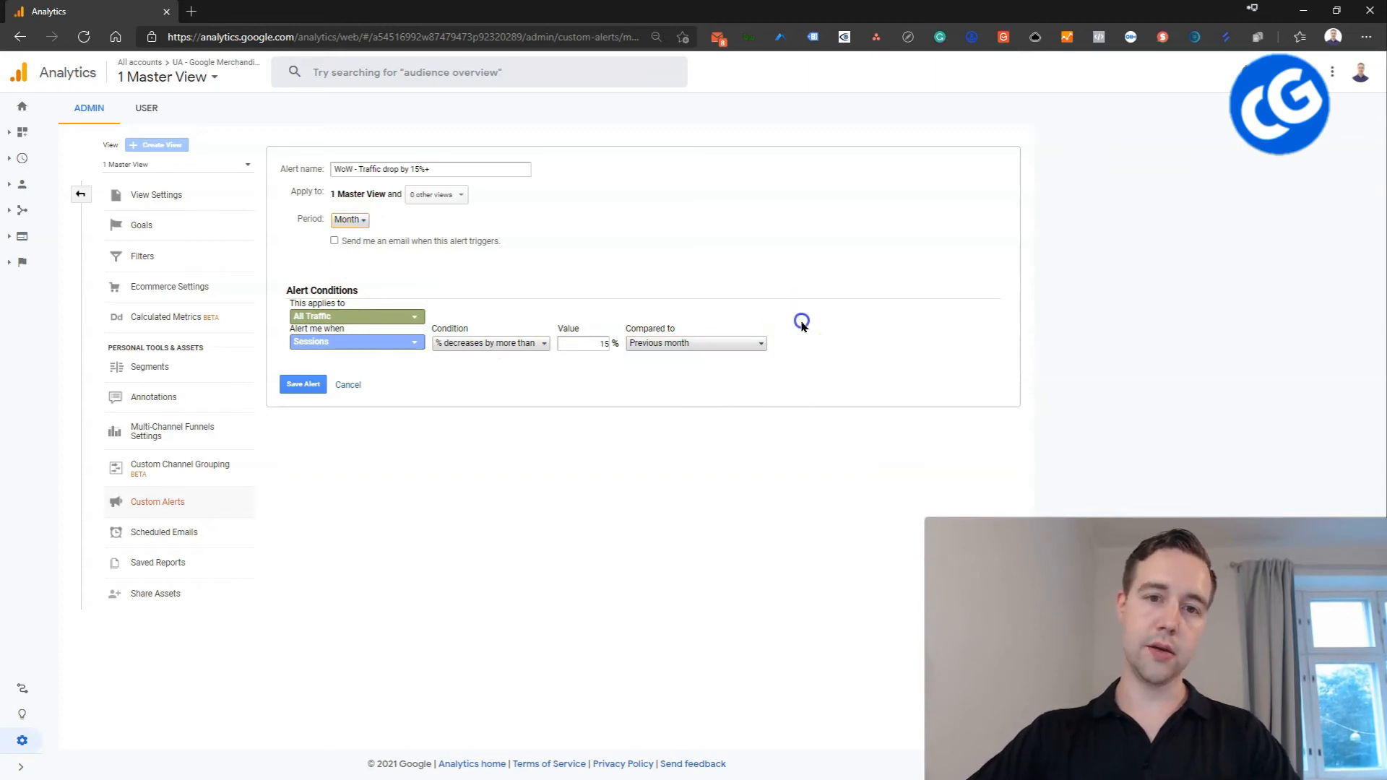
pyautogui.click(745, 344)
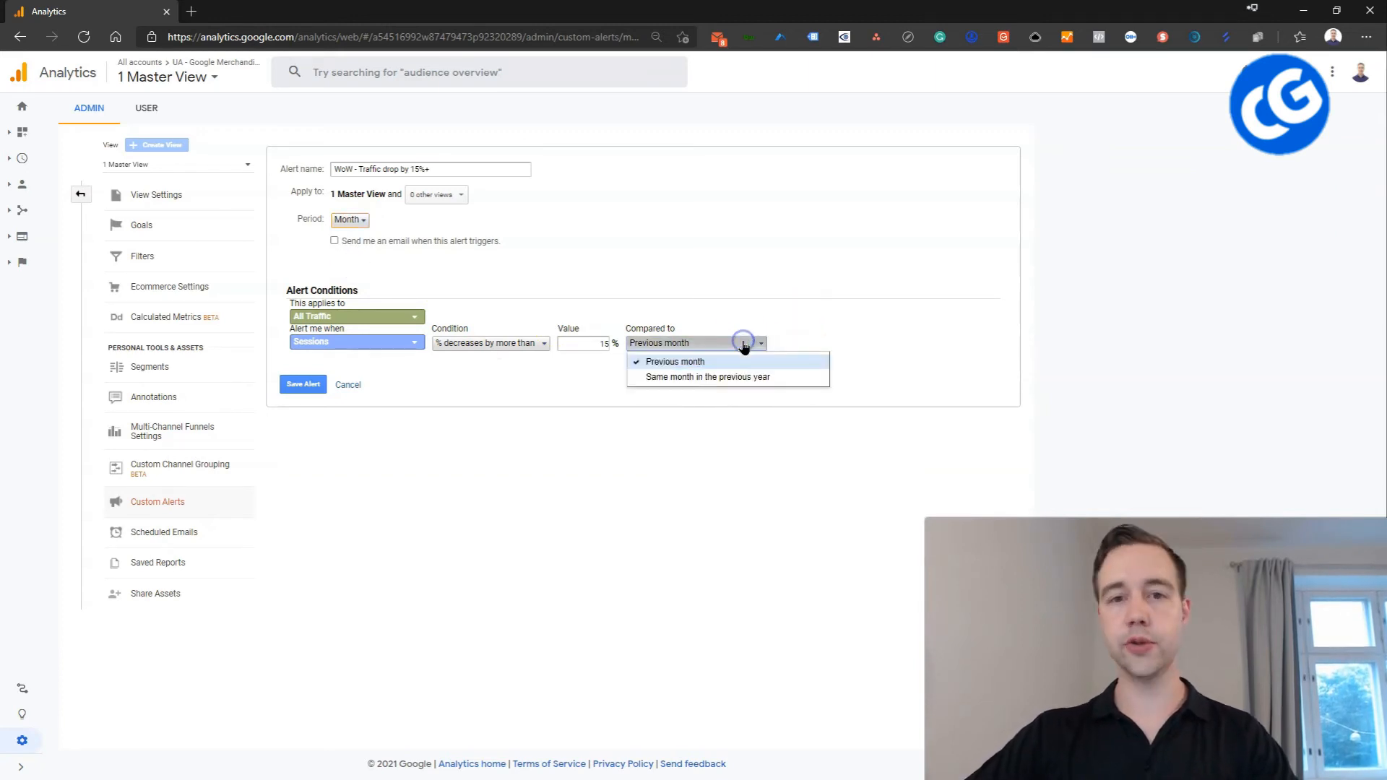
pyautogui.click(748, 390)
pyautogui.click(352, 221)
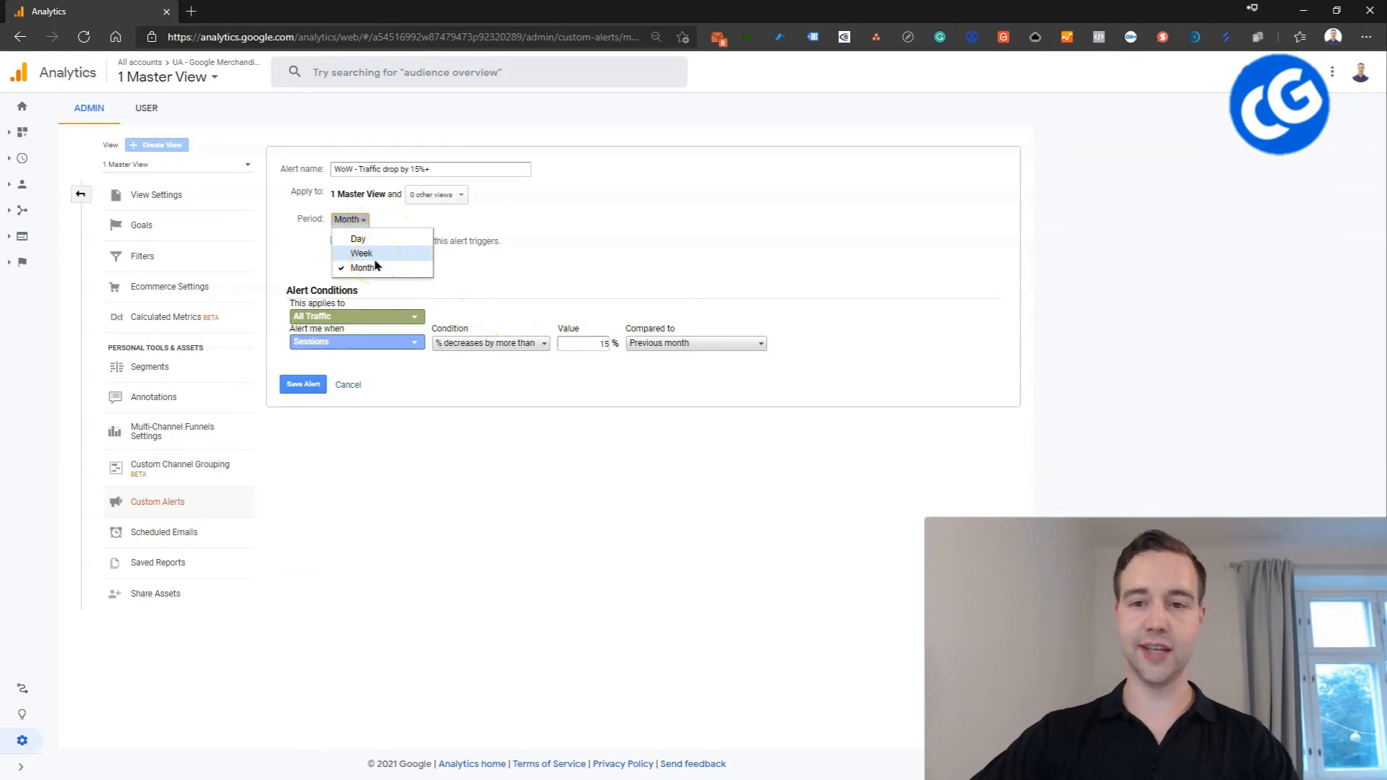
pyautogui.click(370, 254)
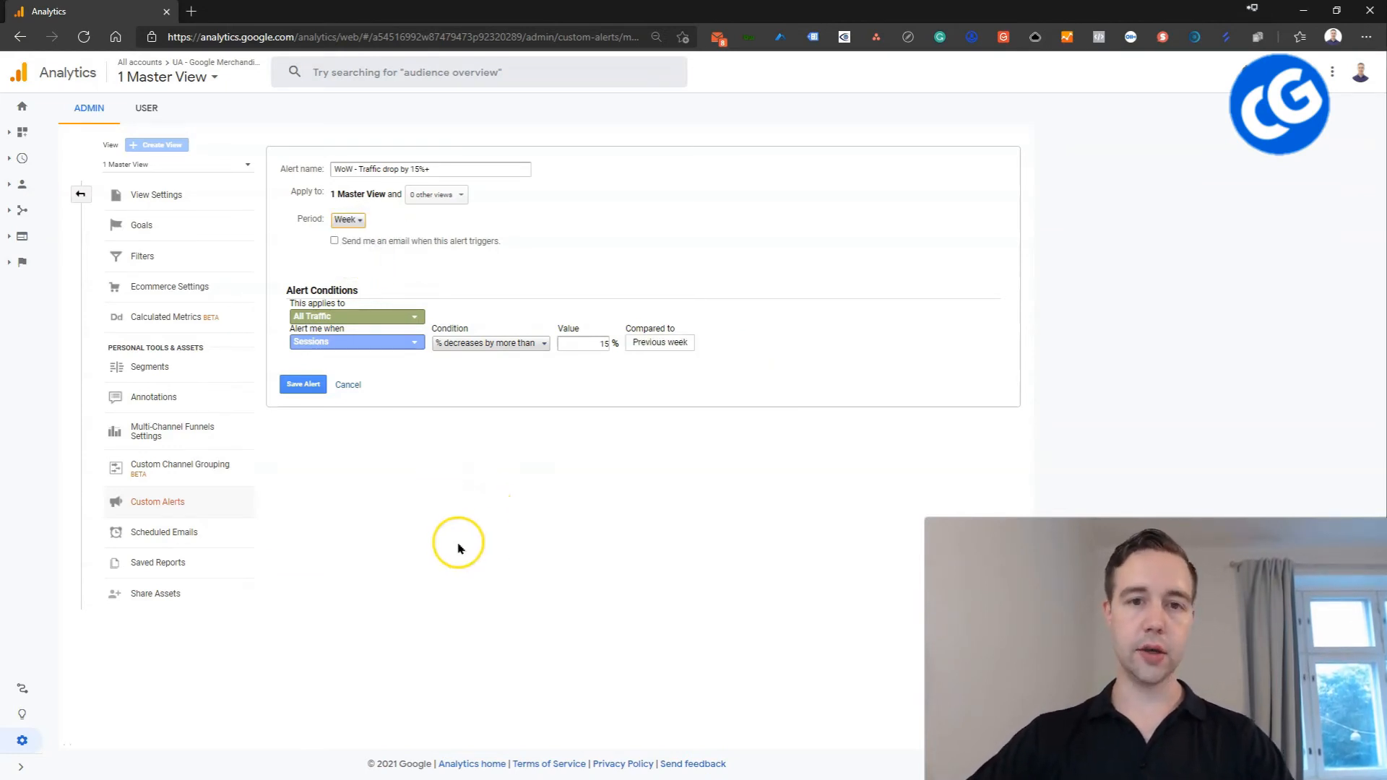
# Save the weekly traffic drop alert and reopen it for editing.
pyautogui.click(318, 389)
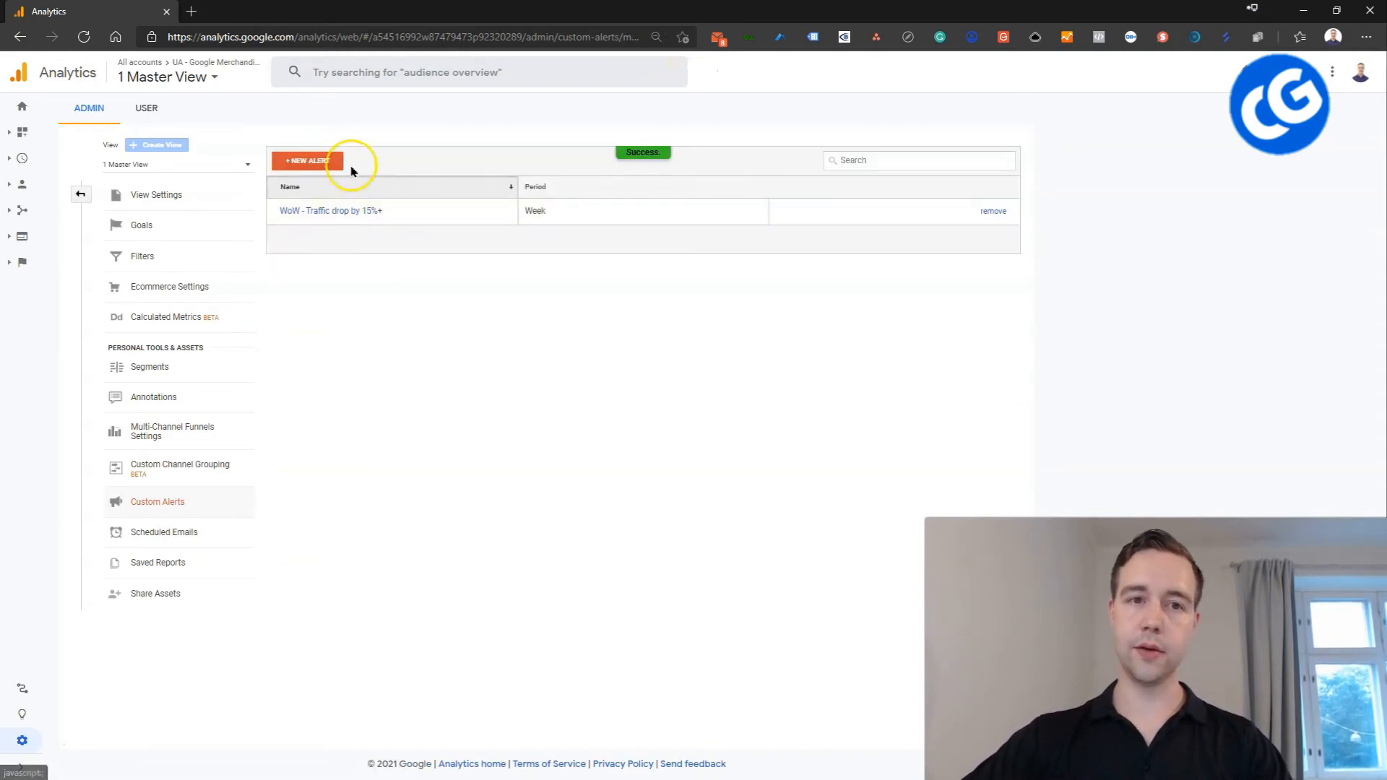
pyautogui.click(350, 211)
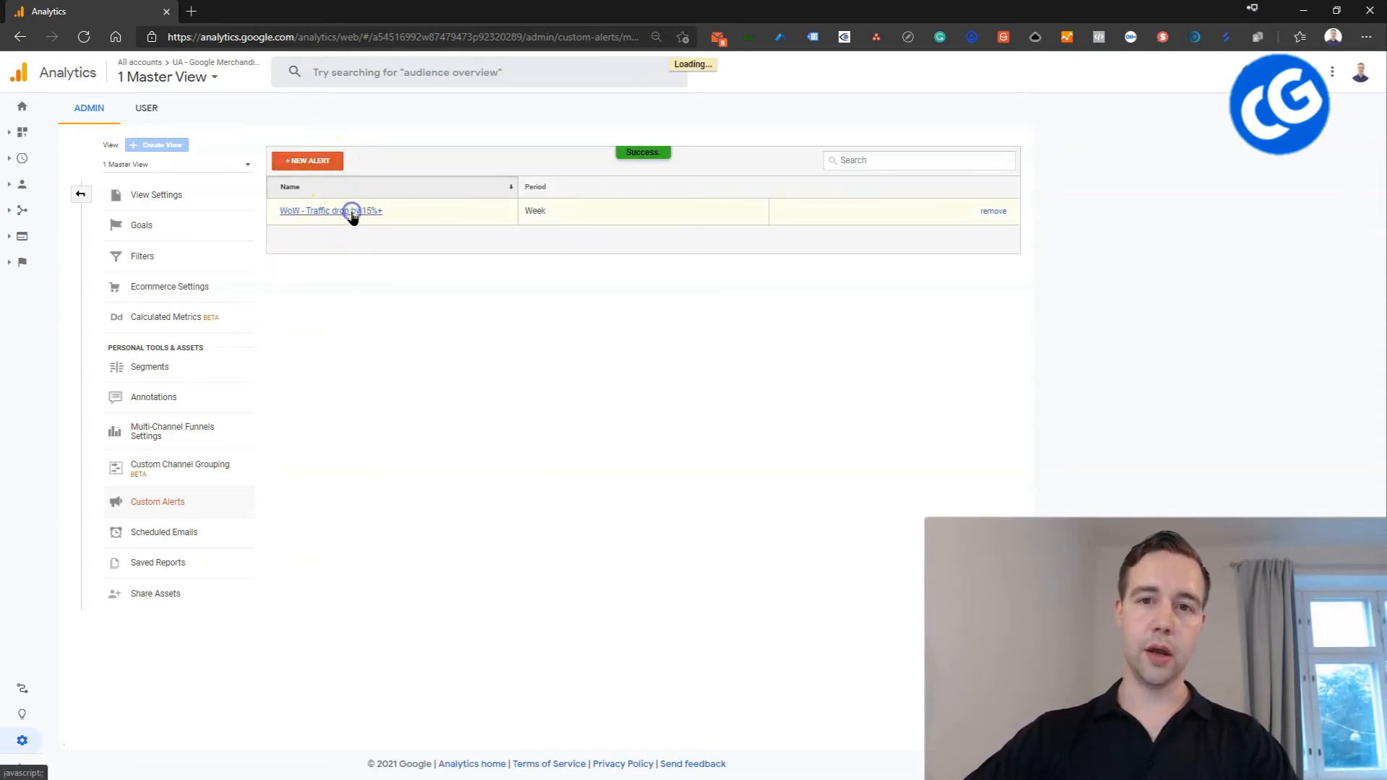
# Rename the alert "MoM - Traffic drop by 10%+" and set its period to Month.
pyautogui.doubleClick(343, 169)
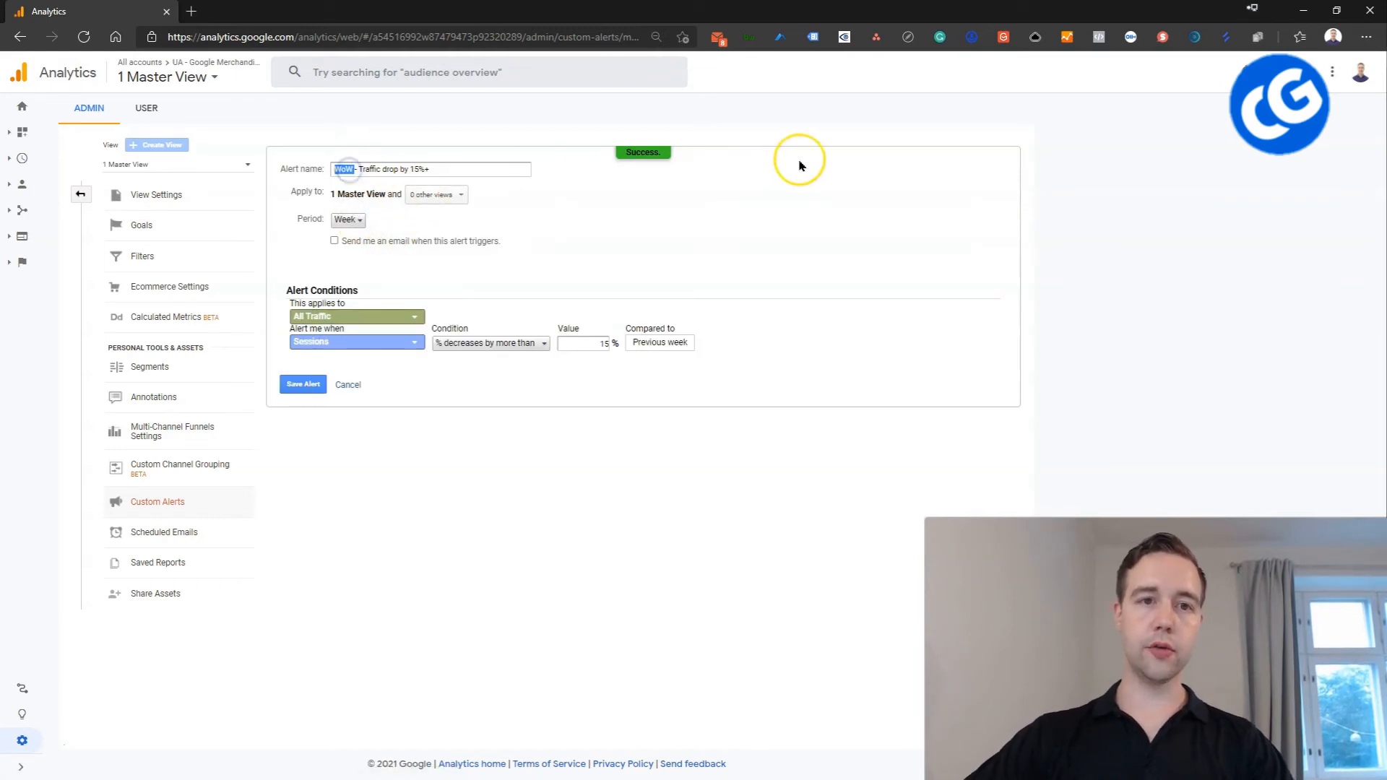
pyautogui.write('MoM')
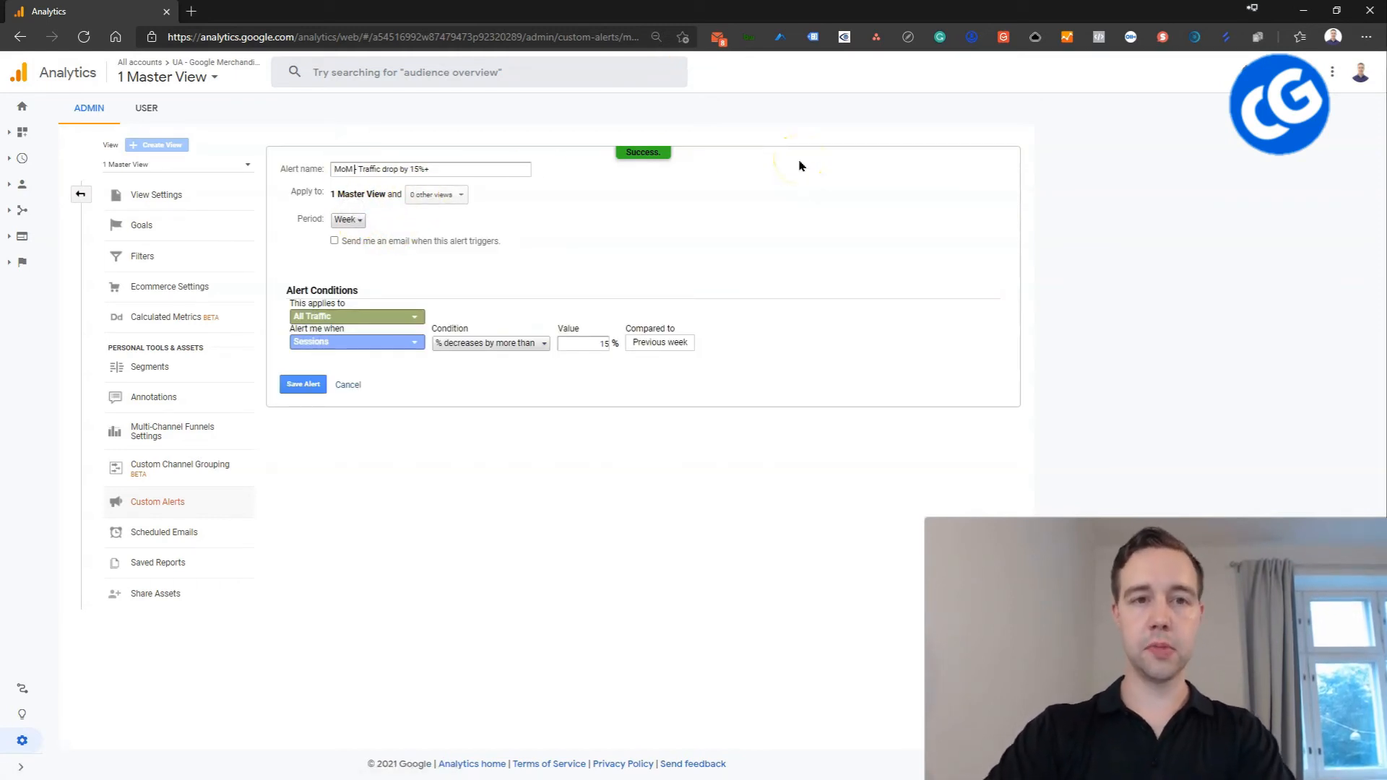
pyautogui.hotkey('shift', 'Left')
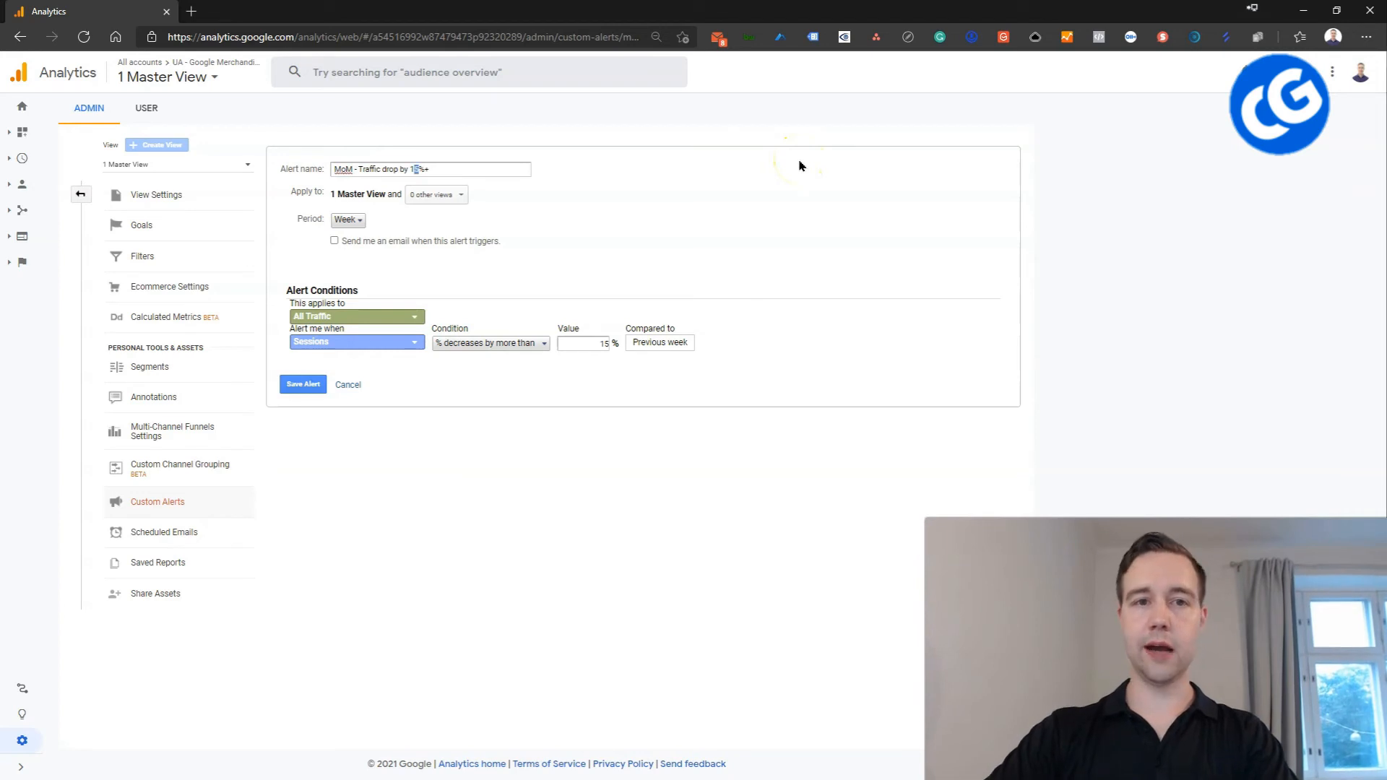
pyautogui.write('0')
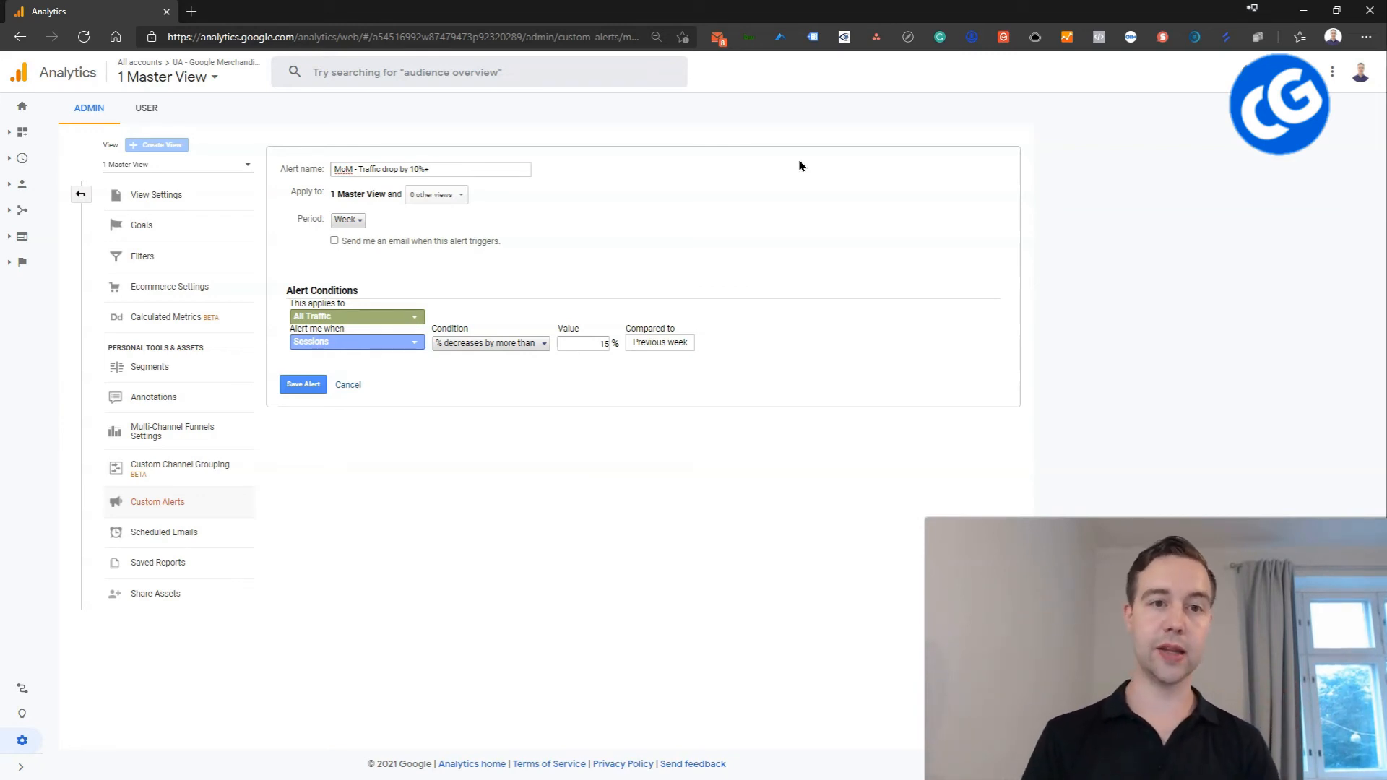
pyautogui.click(349, 220)
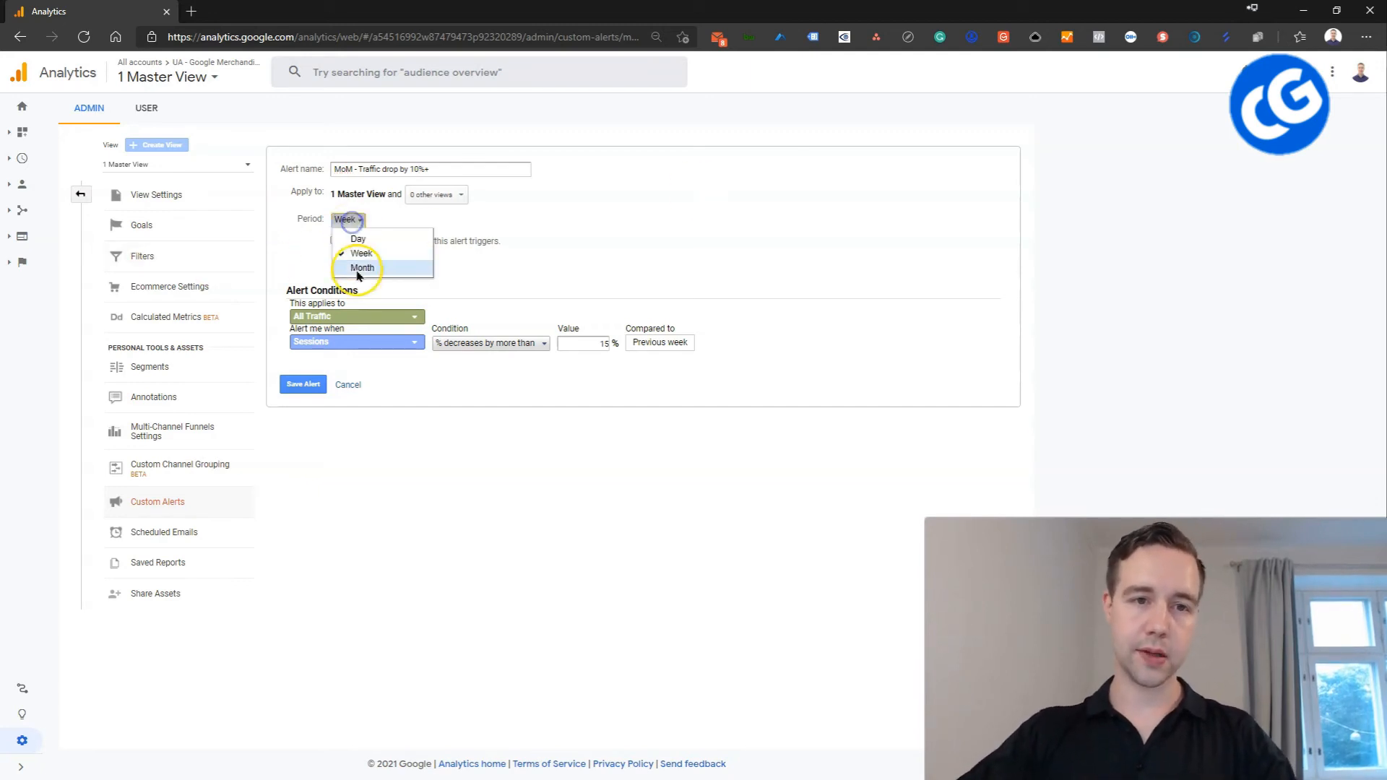
pyautogui.click(358, 268)
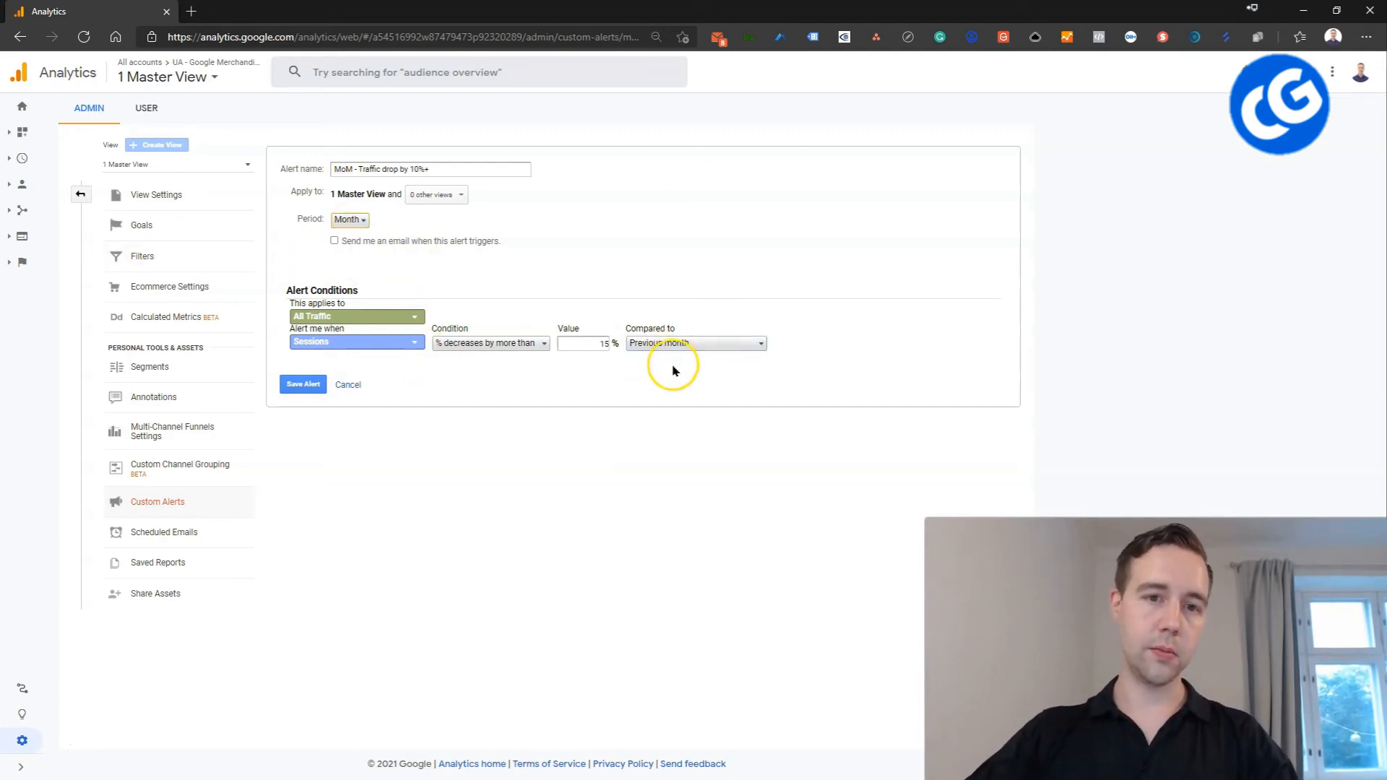
# Change the monitored metric to Revenue and enable the email notification when the alert triggers.
pyautogui.click(401, 344)
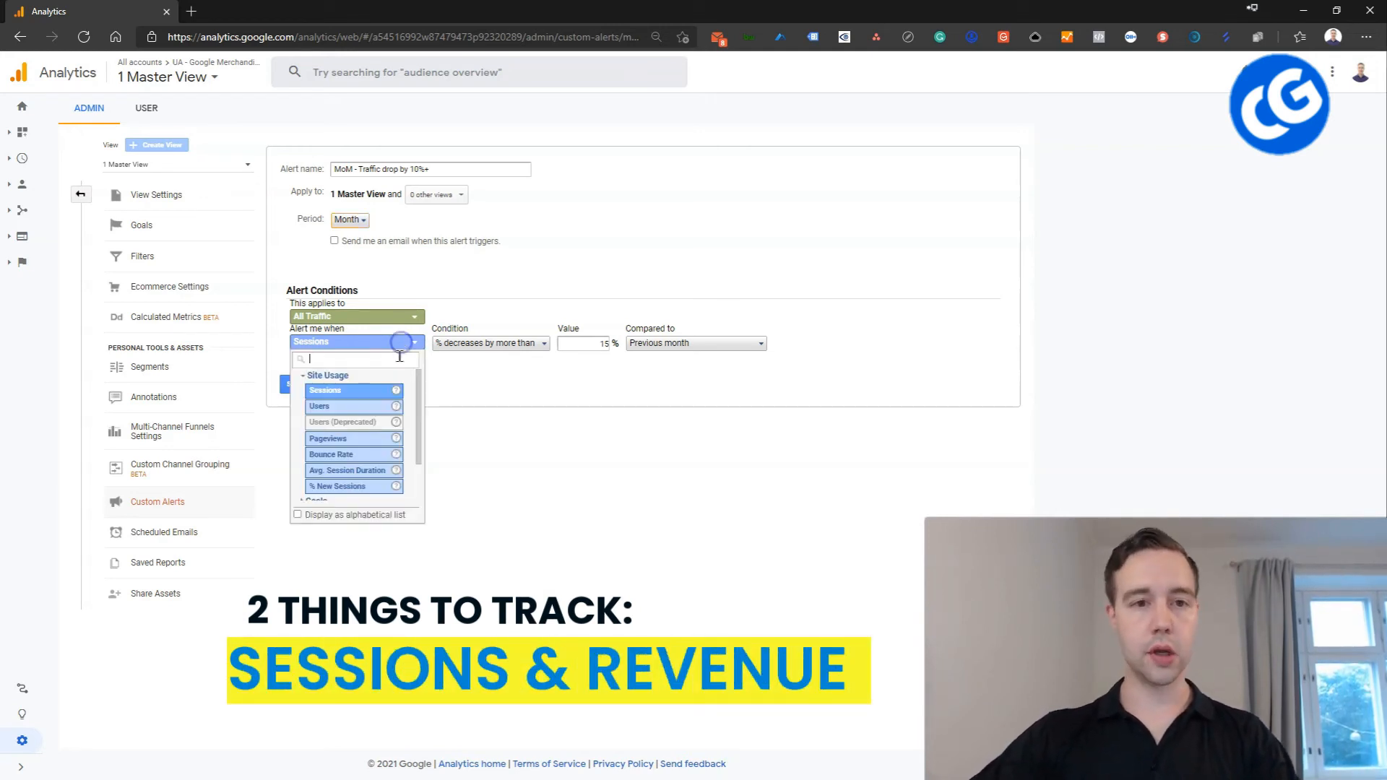
pyautogui.write('reven')
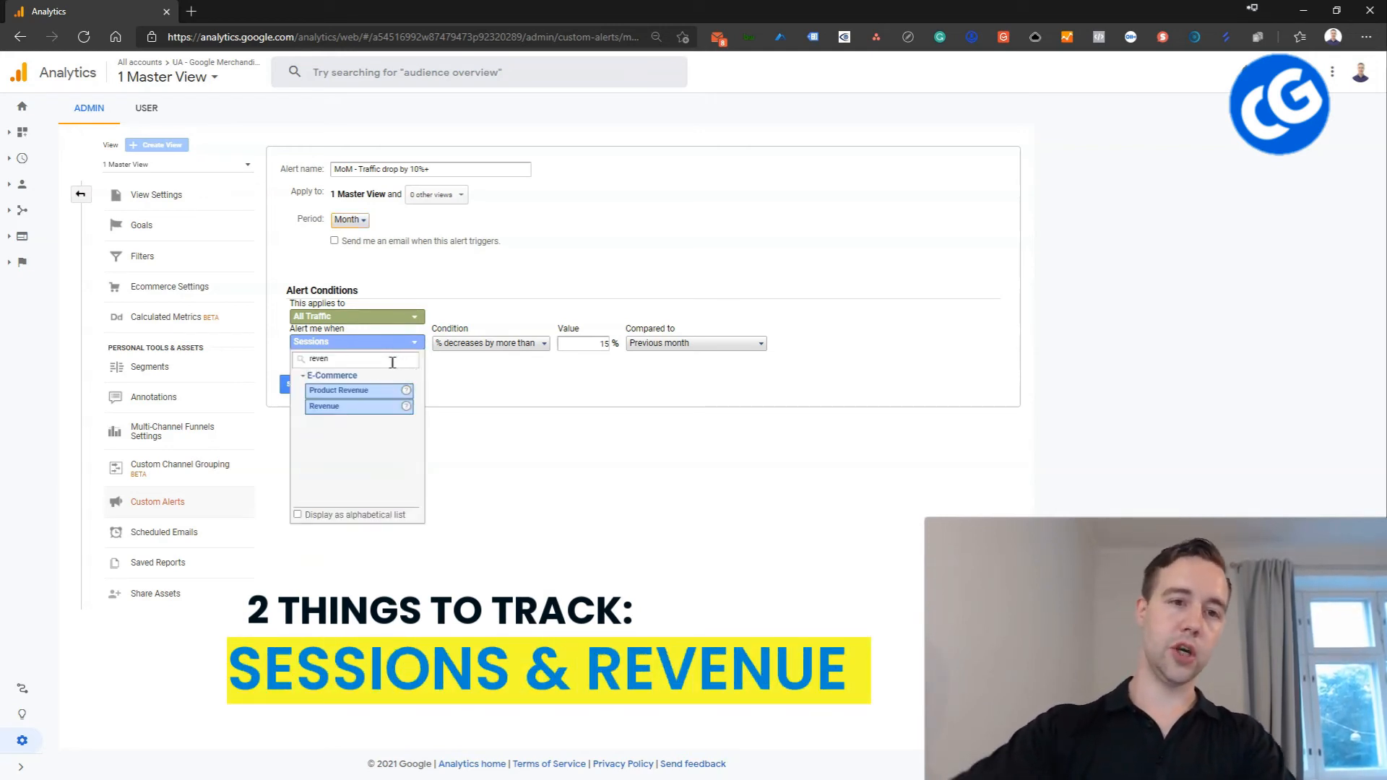
pyautogui.click(339, 406)
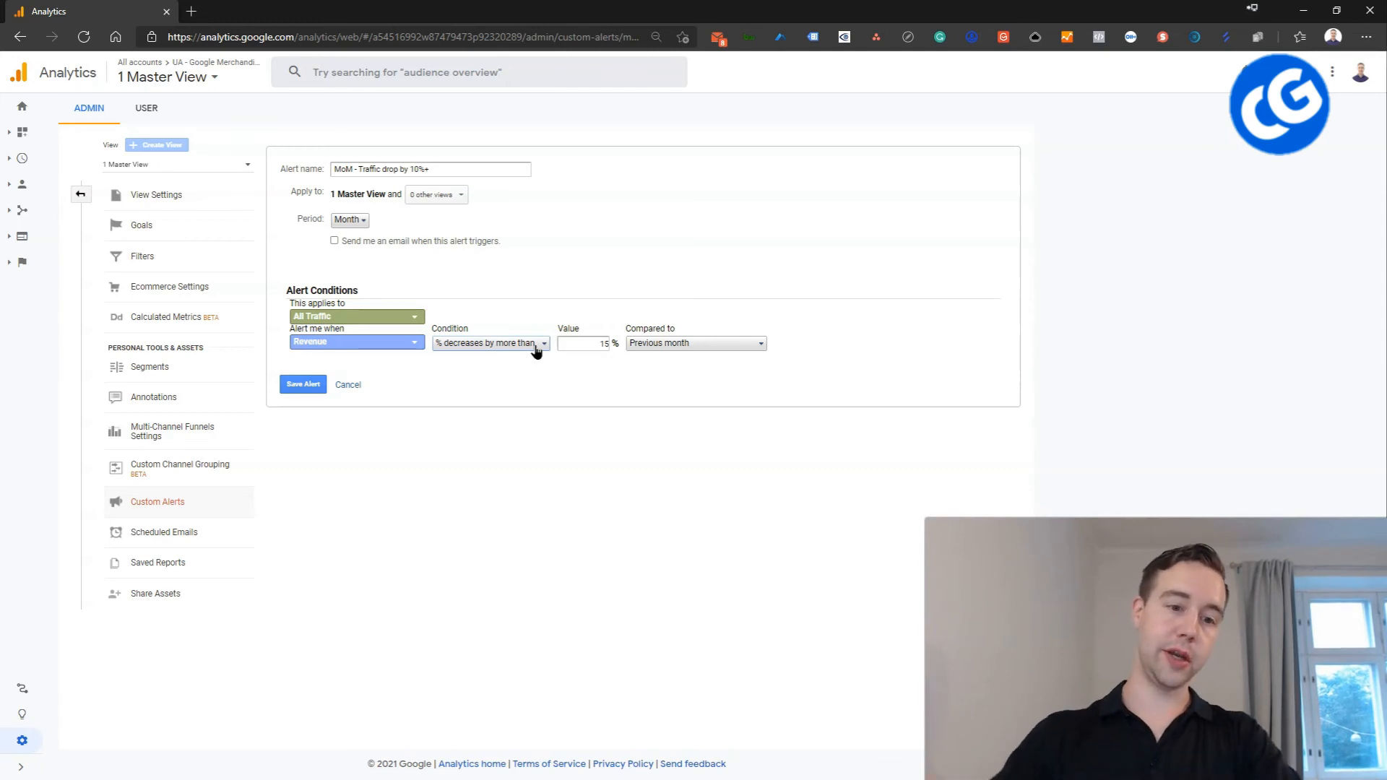
pyautogui.click(383, 247)
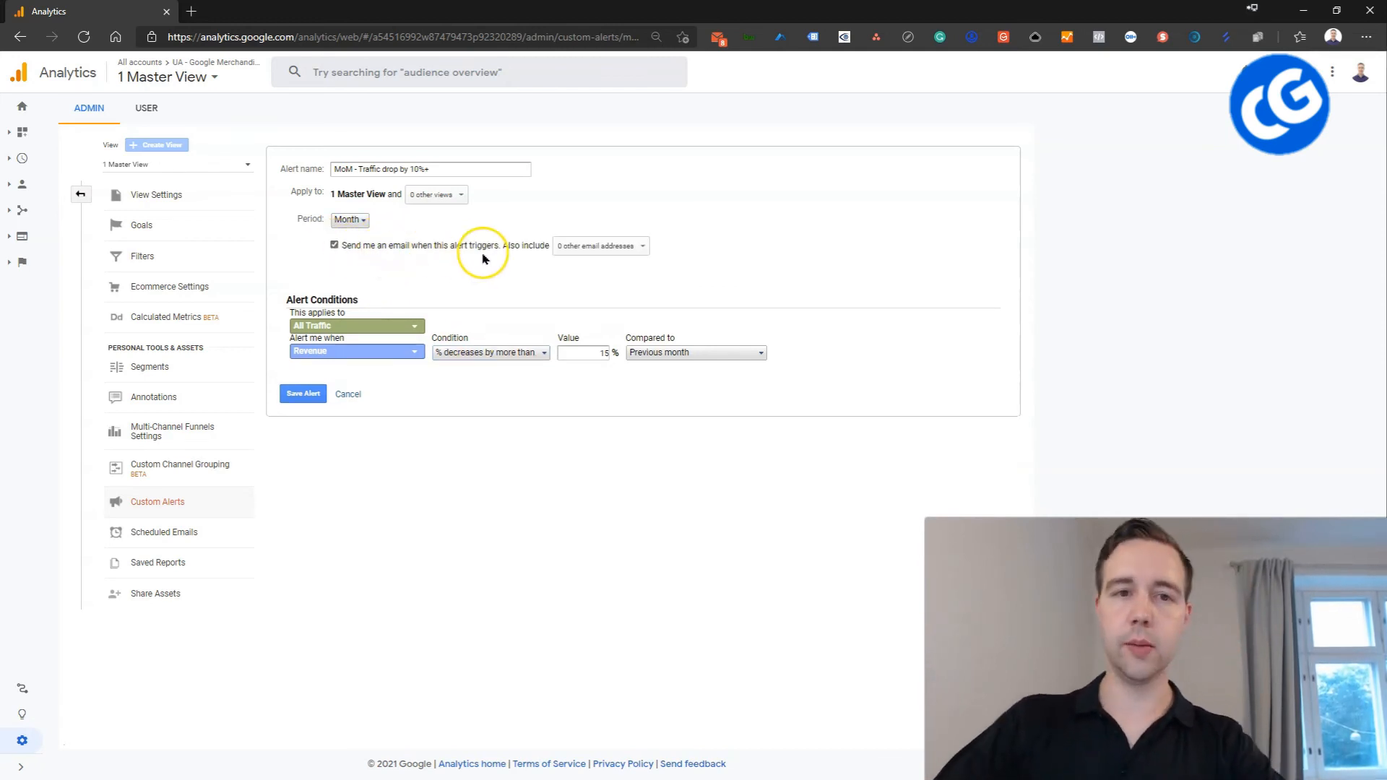